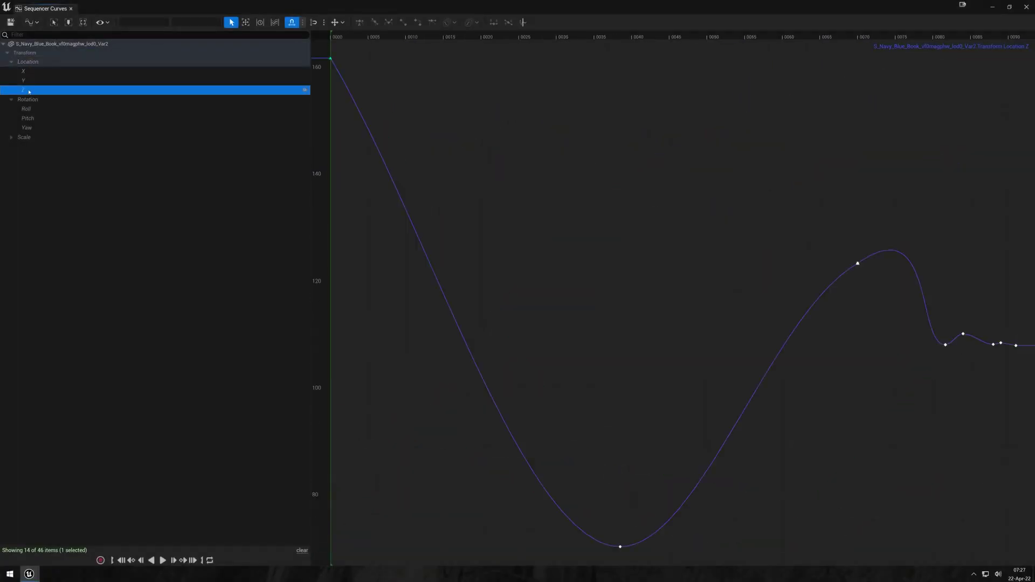
# Examine the navy blue book's Rotation Pitch and Yaw curves, followed by its full set of Transform curves
pyautogui.click(27, 118)
pyautogui.click(26, 127)
pyautogui.click(33, 22)
pyautogui.click(44, 41)
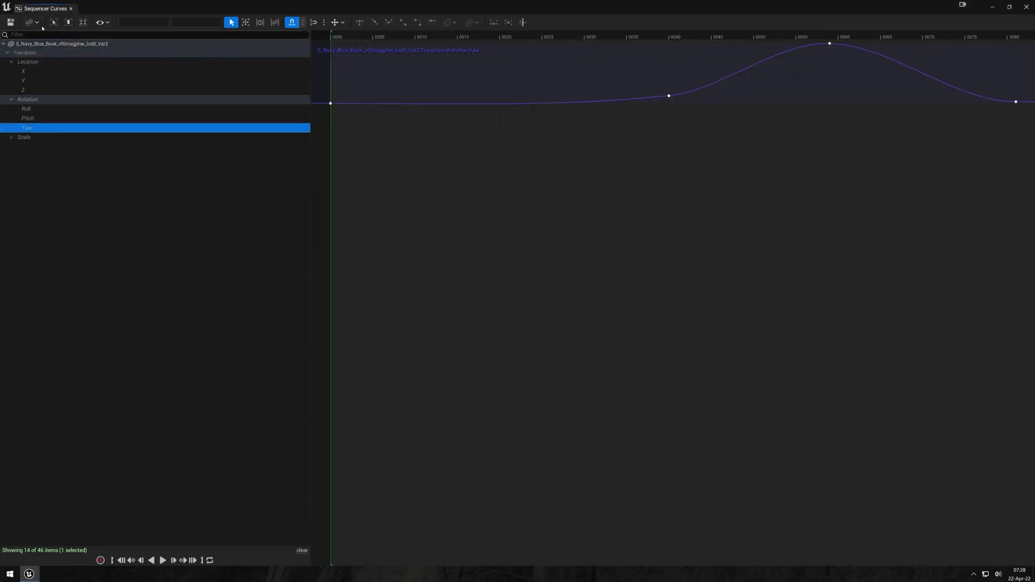
pyautogui.click(25, 52)
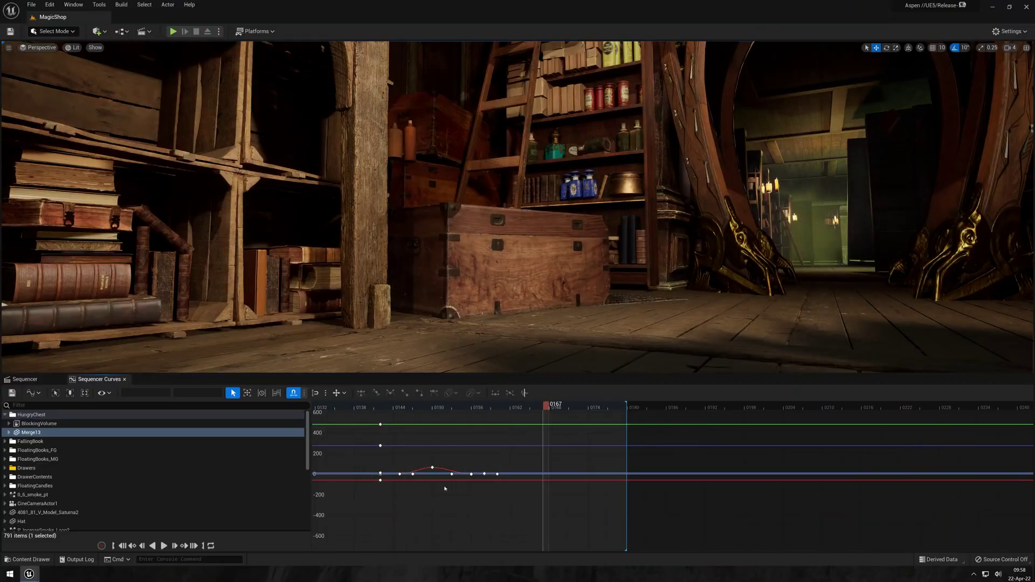
# Lower the Merge13 chest's Rotation Roll key at frame 150 to about 64.6 and scrub through the animation to check it
pyautogui.click(386, 409)
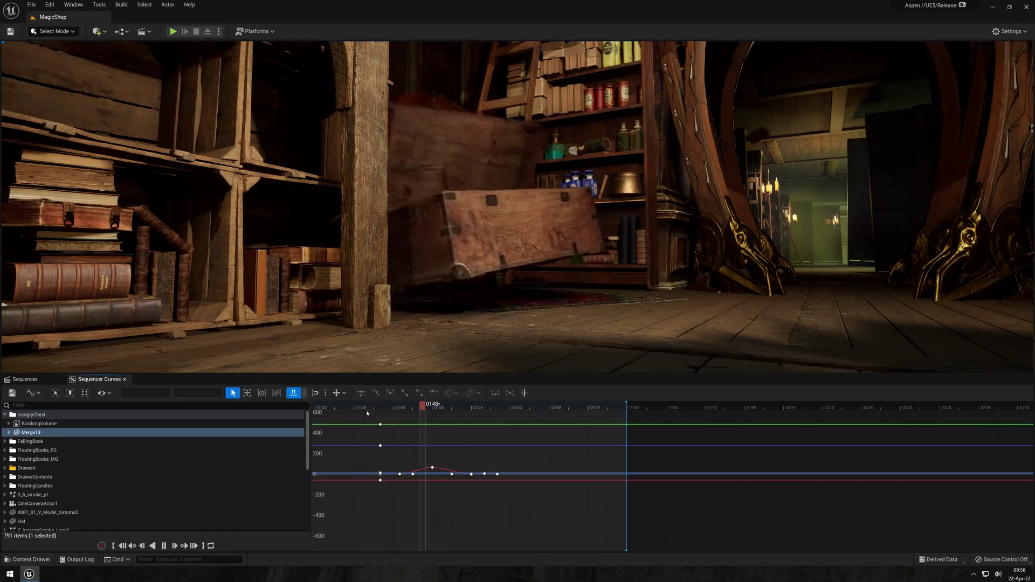
pyautogui.moveTo(448, 408); pyautogui.dragTo(425, 410)
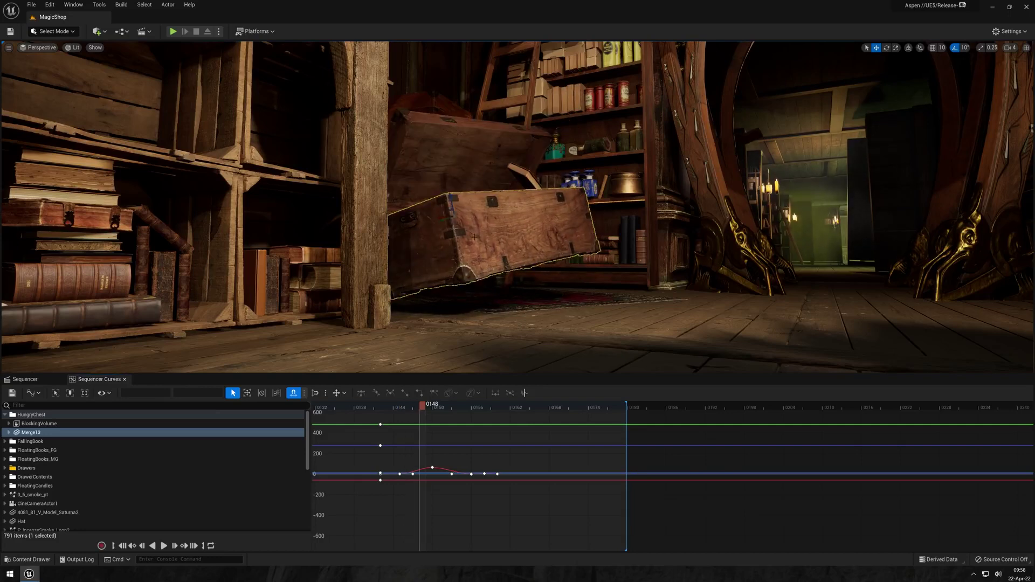
pyautogui.click(10, 433)
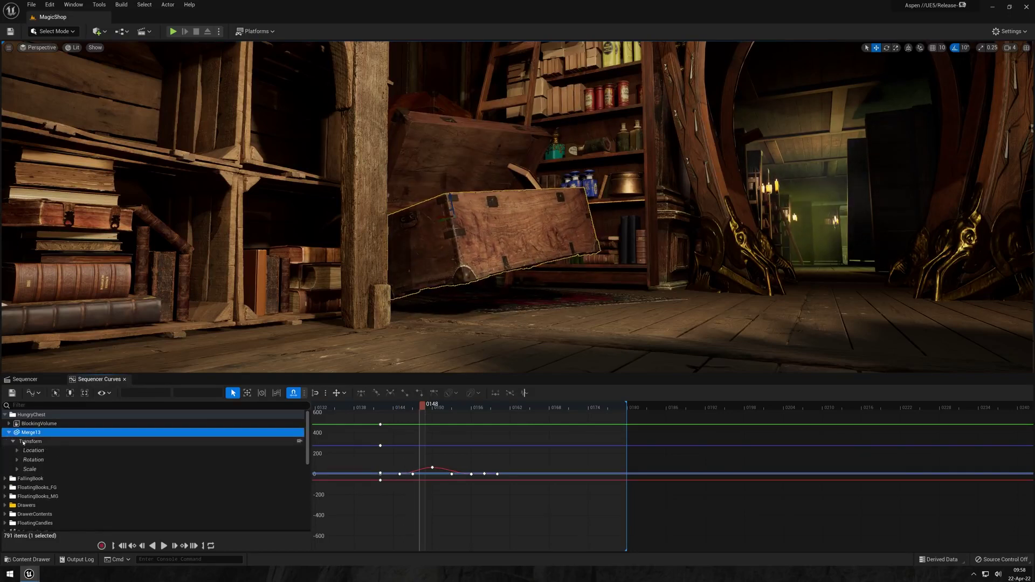
pyautogui.click(432, 466)
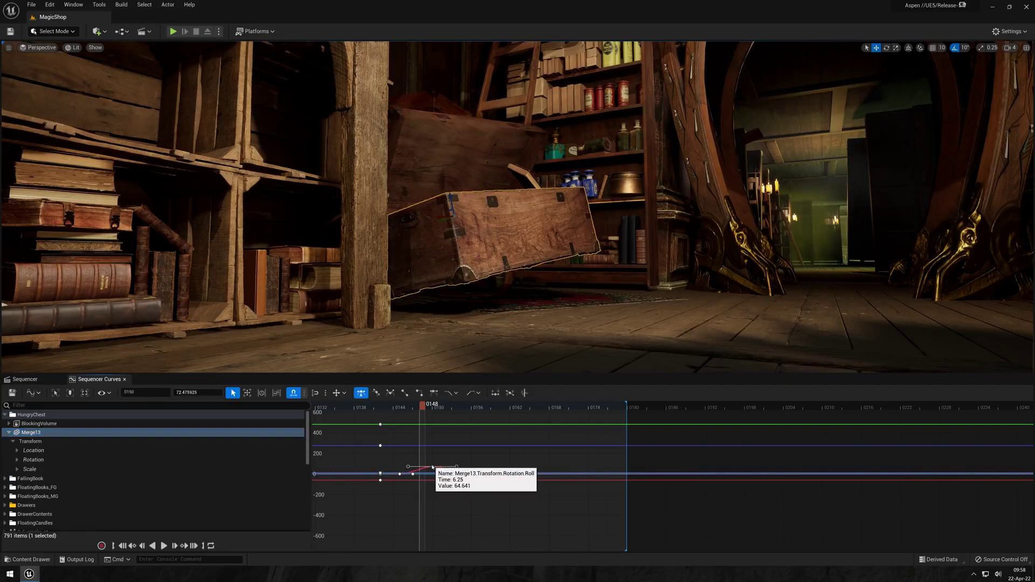
pyautogui.moveTo(432, 466); pyautogui.dragTo(433, 468)
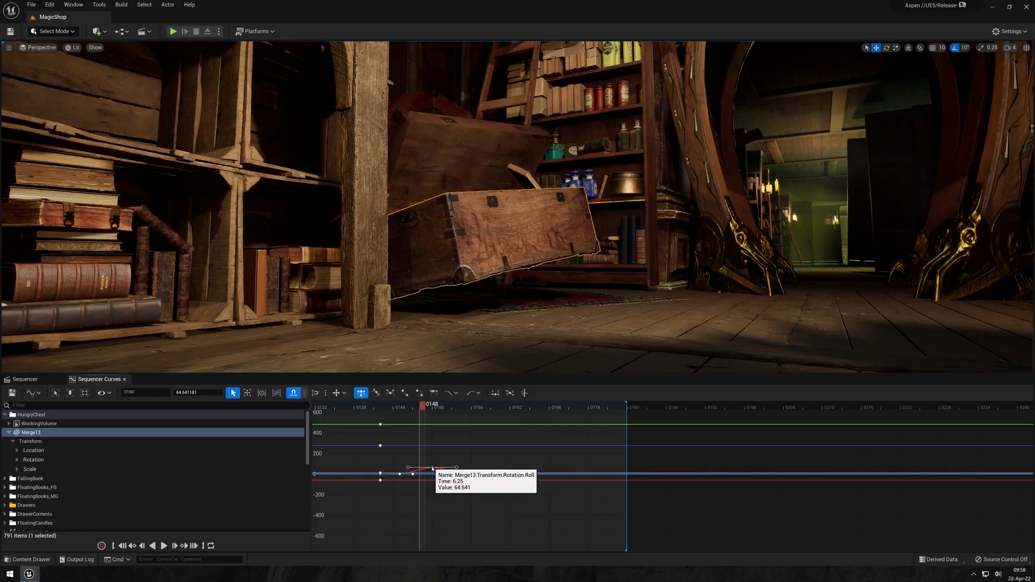
pyautogui.moveTo(424, 408); pyautogui.dragTo(473, 413)
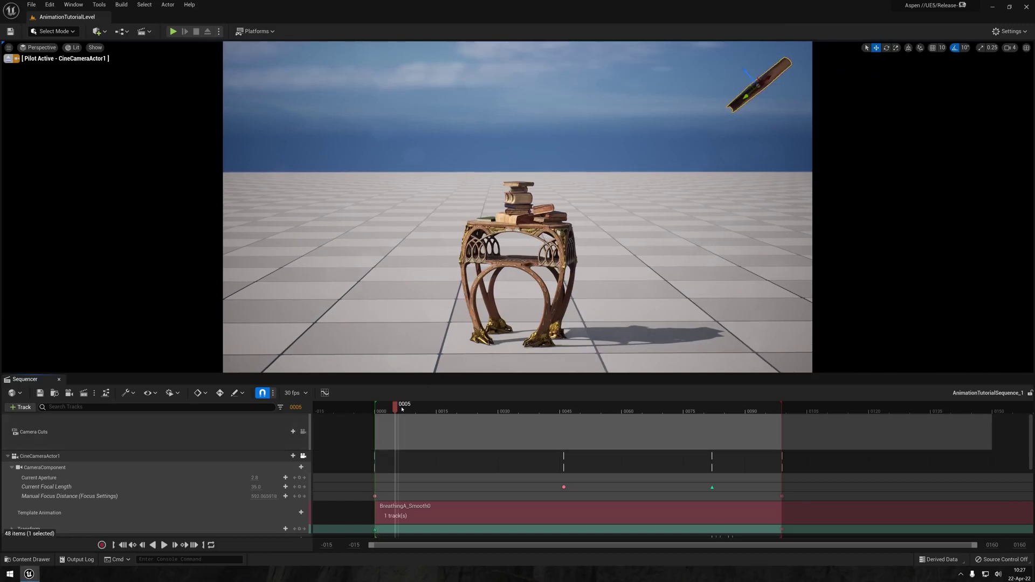
# Play the finished falling book animation from frame 0 and return the playhead to the start
pyautogui.moveTo(381, 409)
pyautogui.mouseDown()
pyautogui.moveTo(396, 410)
pyautogui.moveTo(375, 409)
pyautogui.mouseUp()
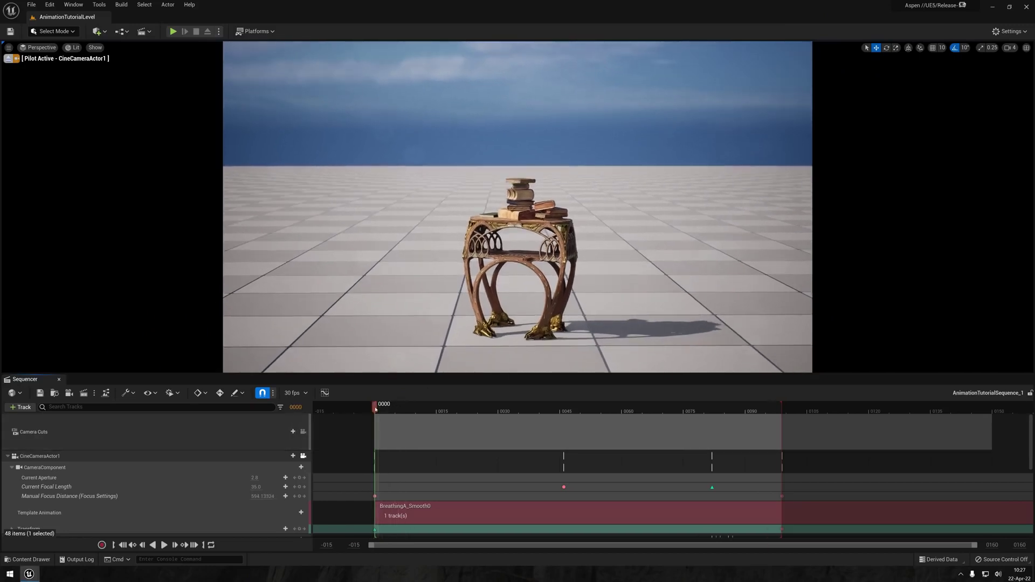
pyautogui.press('space')
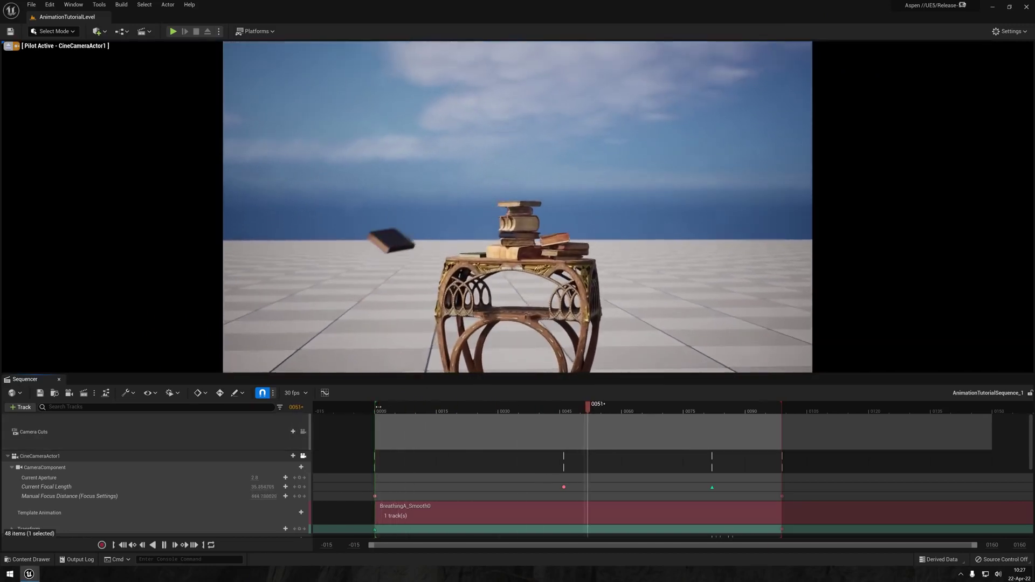
pyautogui.press('space')
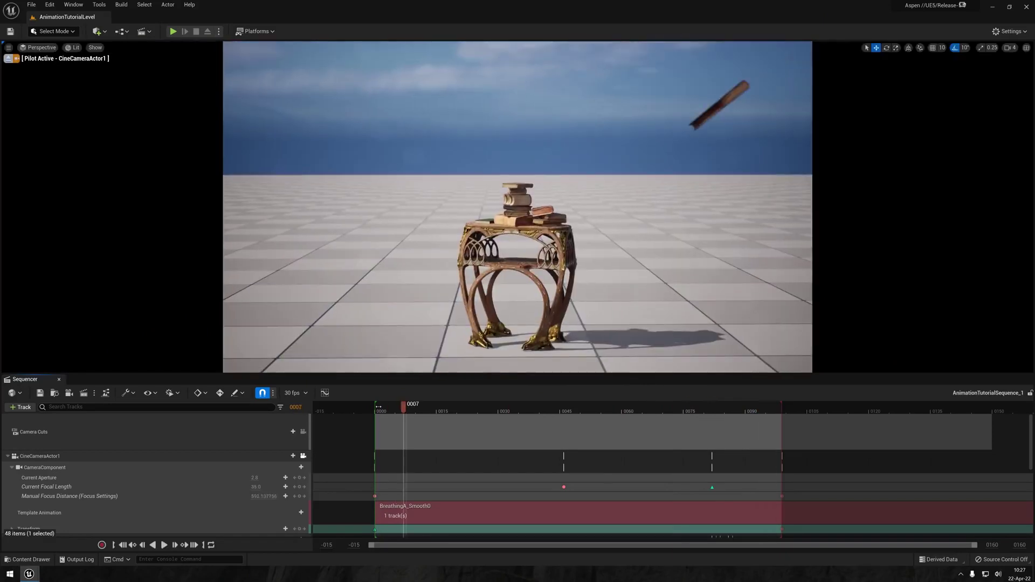
pyautogui.moveTo(402, 408); pyautogui.dragTo(376, 408)
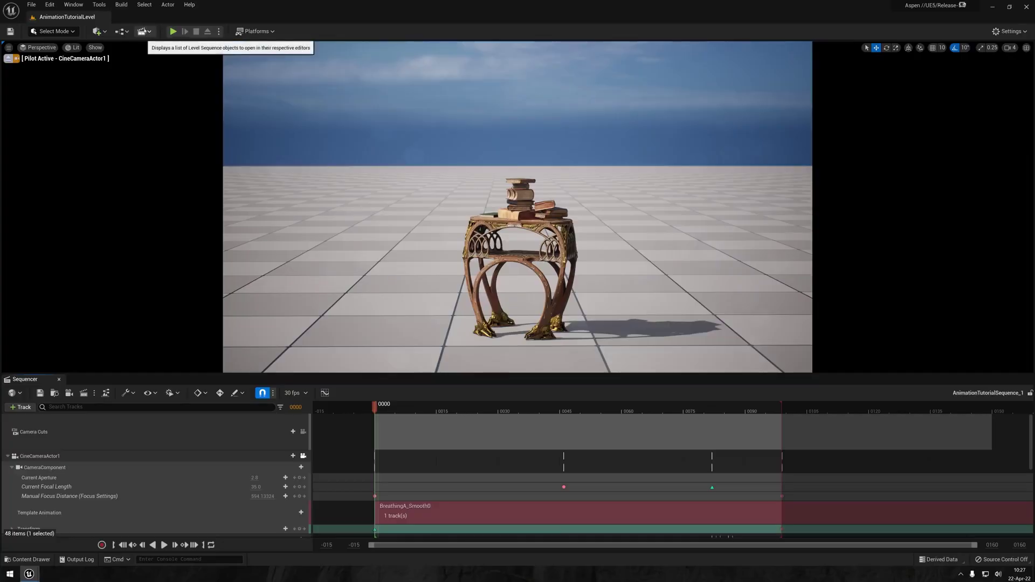
# Create a level sequence named Tutorial_Animation_1 in the MagicShop folder under MAPS
pyautogui.click(143, 31)
pyautogui.click(186, 51)
pyautogui.scroll(-3, 316, 312)
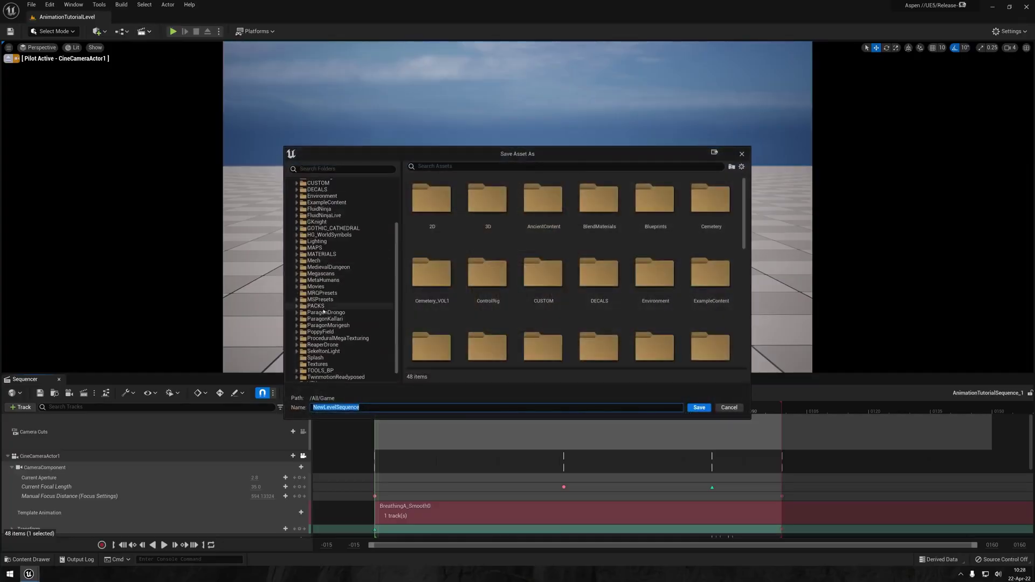
pyautogui.doubleClick(315, 248)
pyautogui.click(325, 300)
pyautogui.doubleClick(432, 275)
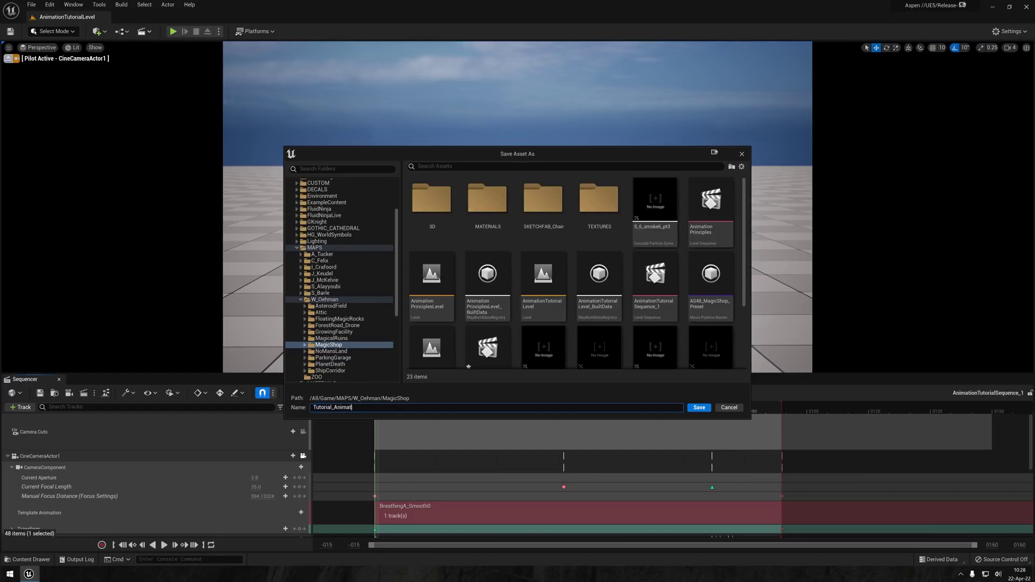
pyautogui.press('Return')
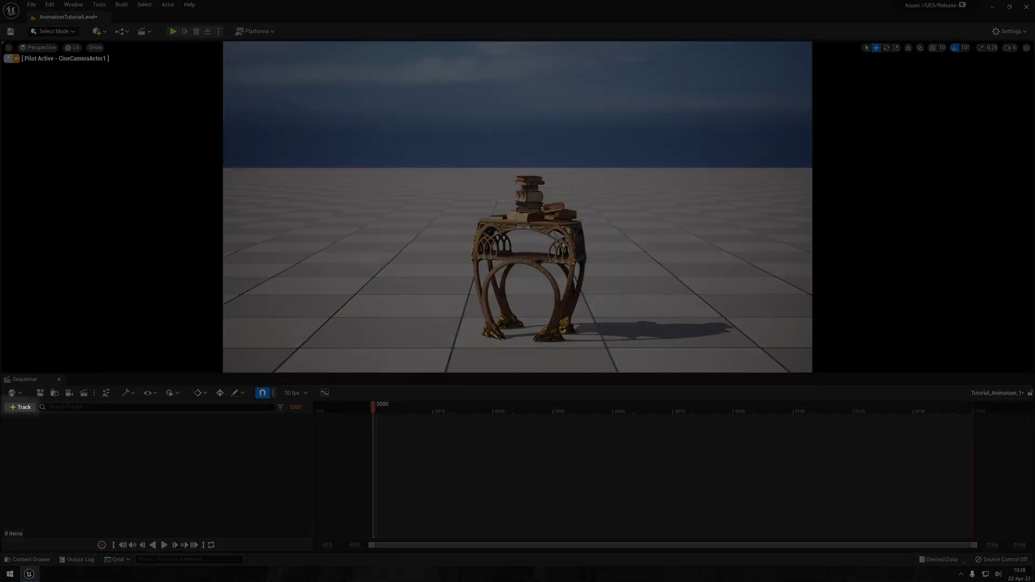
# Add the navy blue book actor to the sequence and key its transform at frames 0 and 69
pyautogui.click(21, 407)
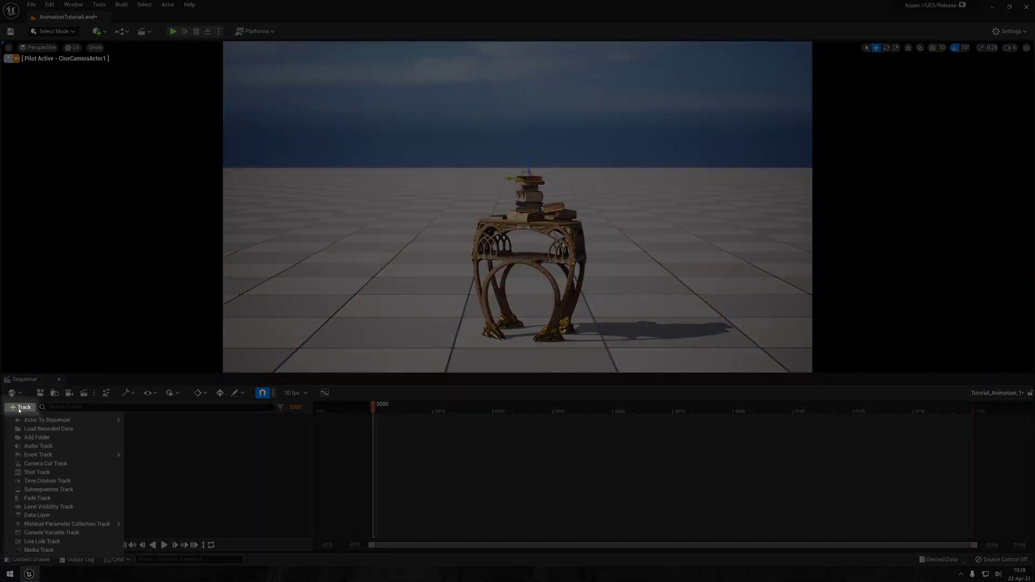
pyautogui.moveTo(46, 420)
pyautogui.click(154, 387)
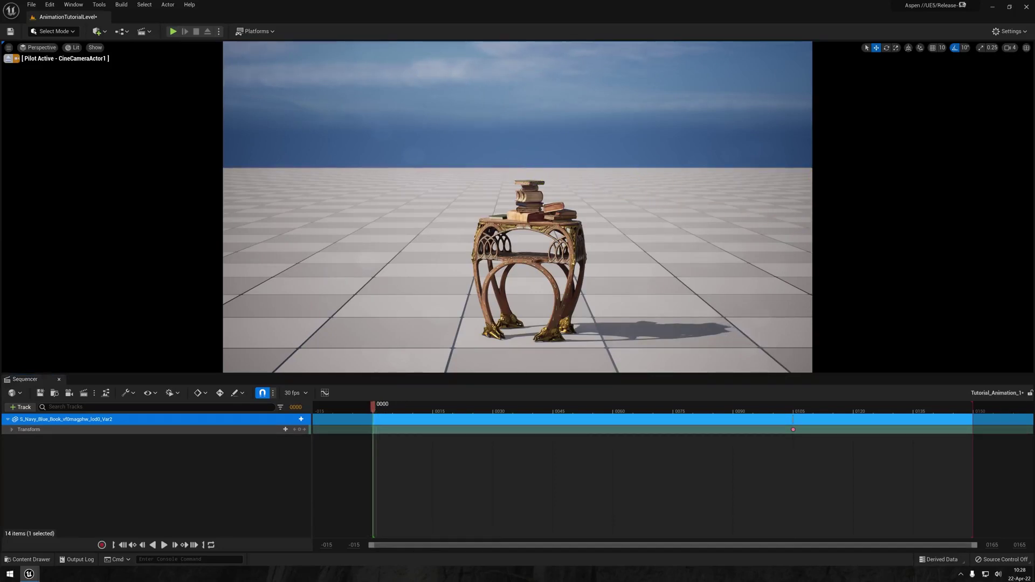
pyautogui.click(295, 430)
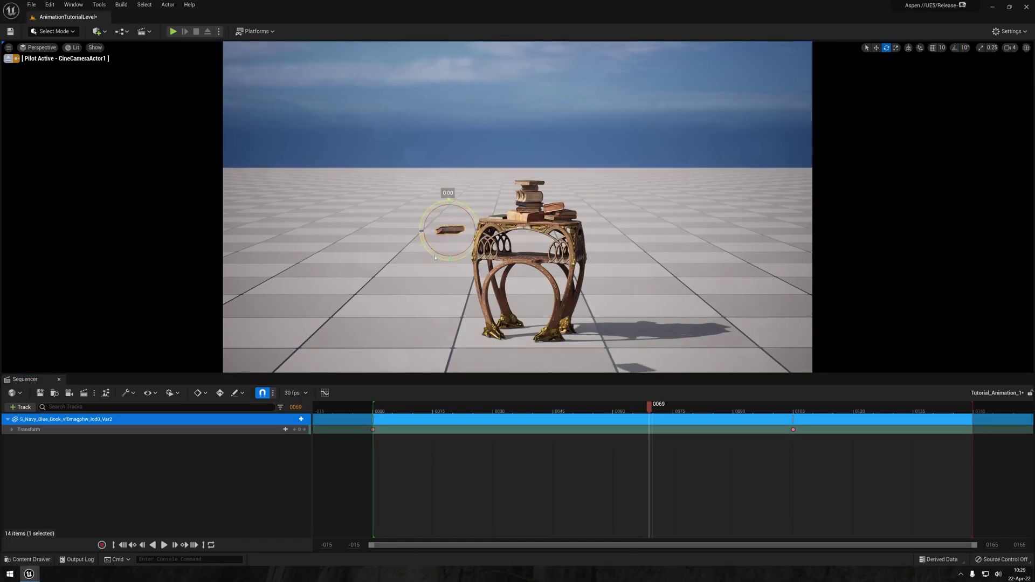
pyautogui.click(300, 430)
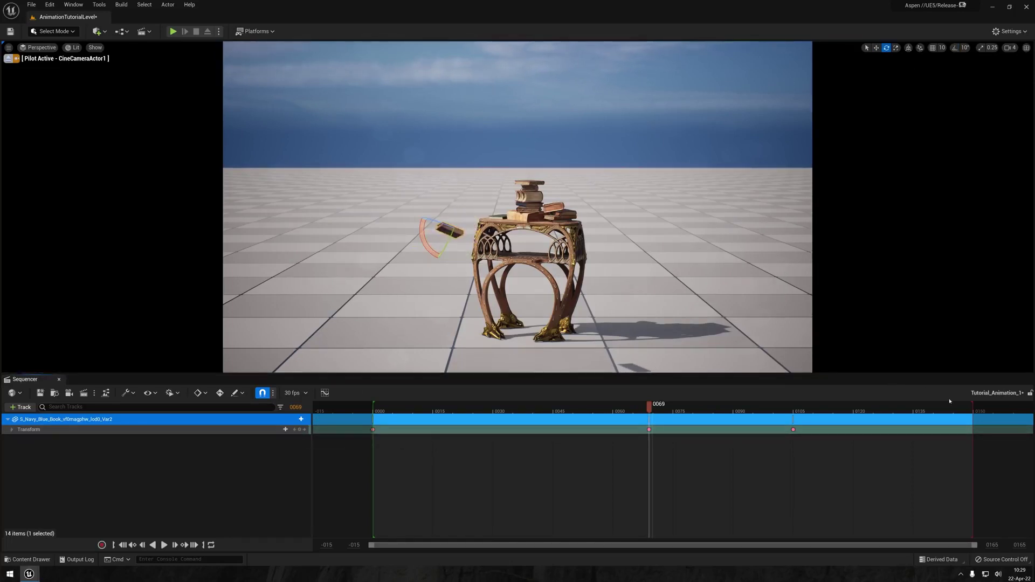
# Shorten the playback range to end at frame 120 and play the book animation from the start
pyautogui.moveTo(972, 406)
pyautogui.mouseDown()
pyautogui.moveTo(786, 408)
pyautogui.moveTo(841, 409)
pyautogui.mouseUp()
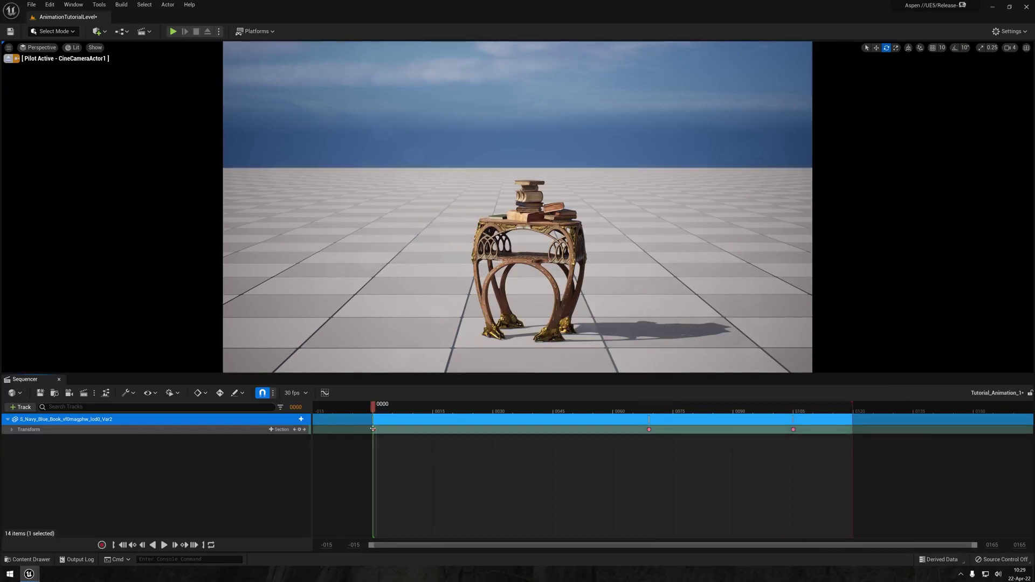
pyautogui.press('space')
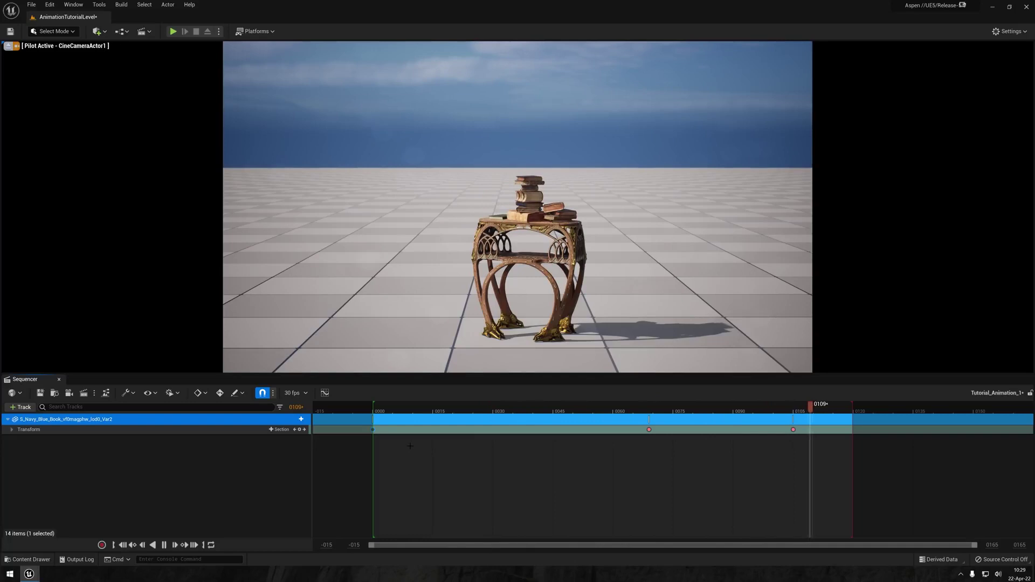
pyautogui.press('space')
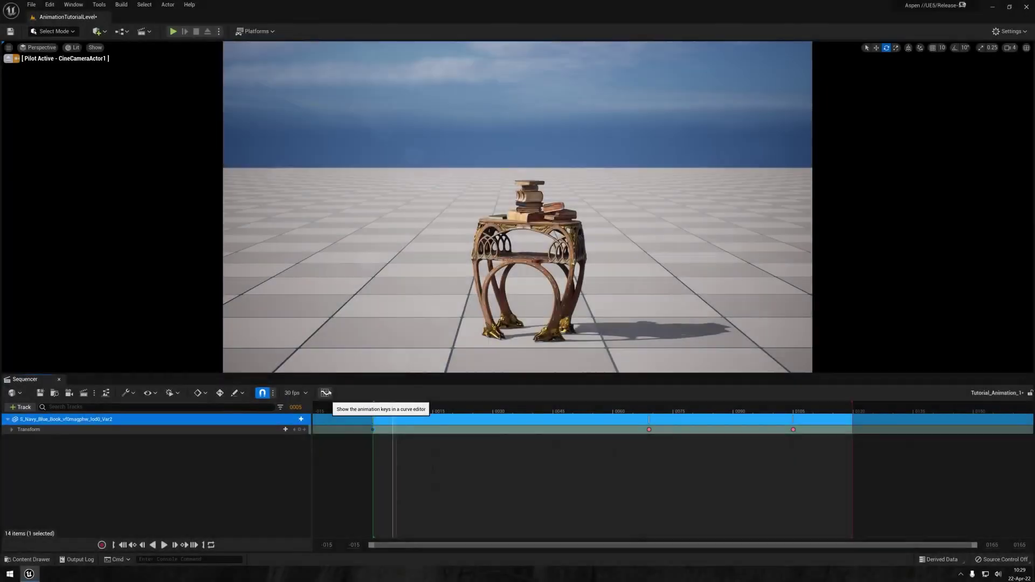
# Show the book's animation in the curve editor and display only its Location curves
pyautogui.click(325, 393)
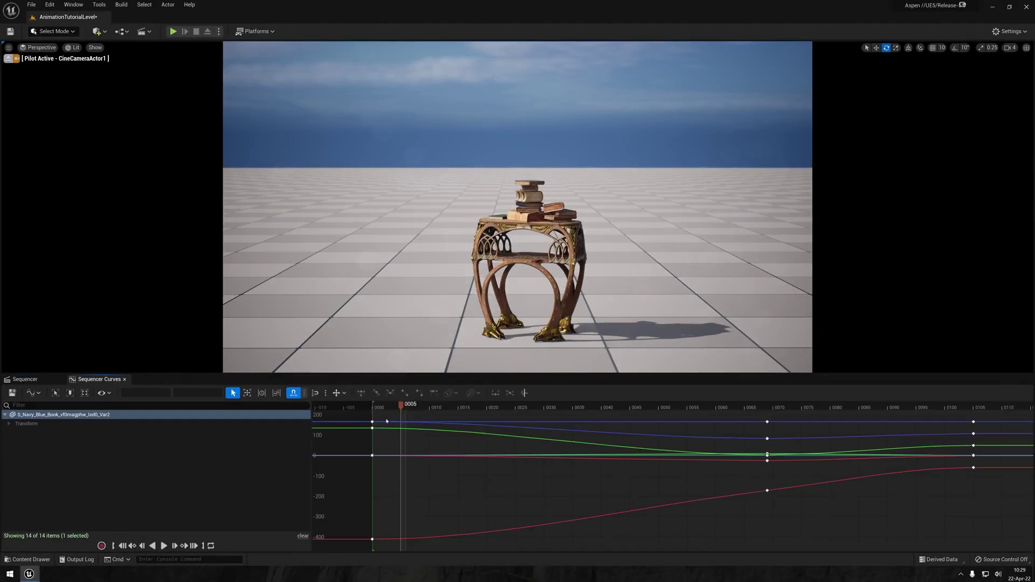
pyautogui.click(15, 425)
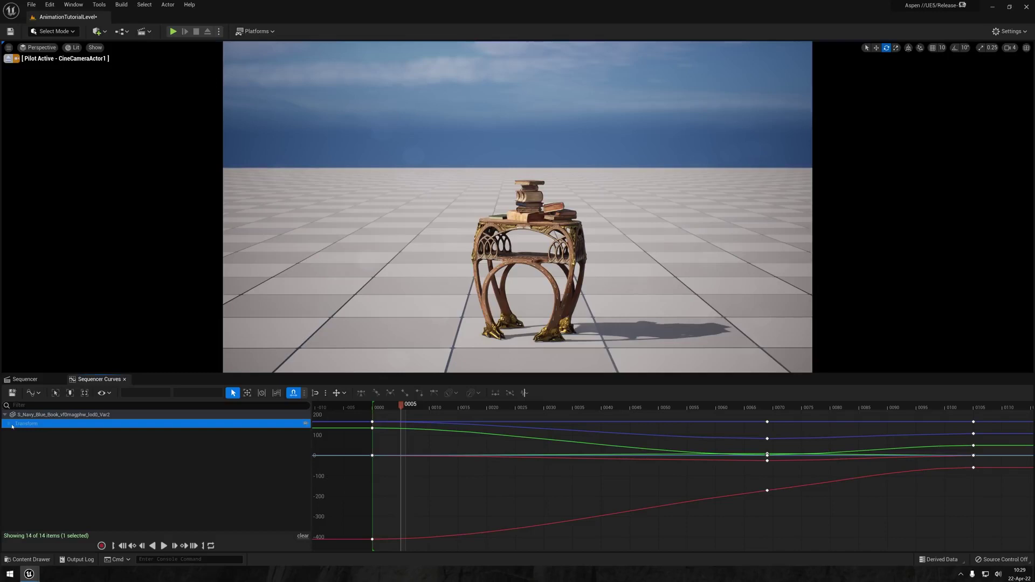
pyautogui.click(9, 424)
pyautogui.click(41, 435)
pyautogui.scroll(-4, 700, 506)
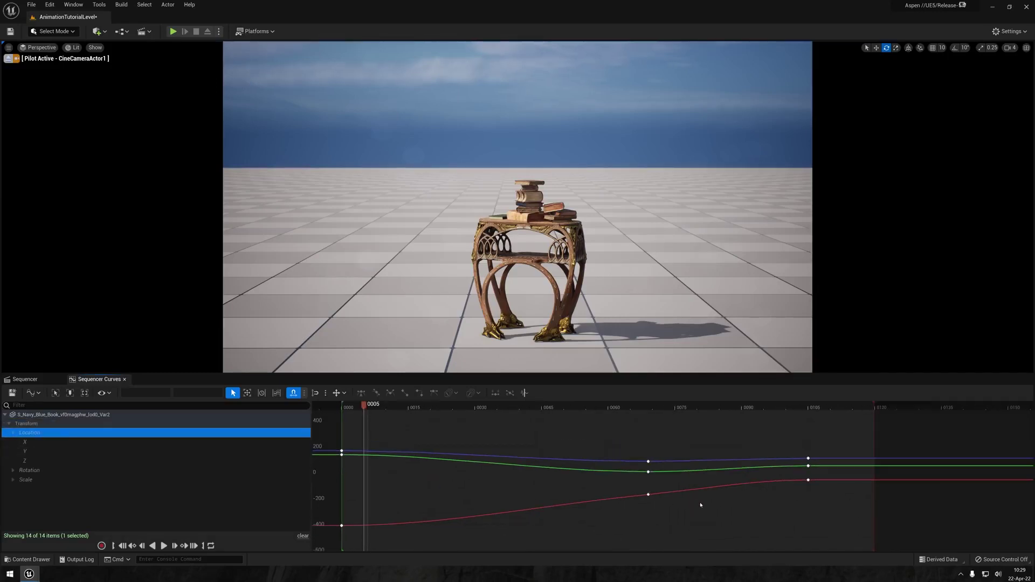
# Tilt the tangent of the book's Location X key at frame 69 slightly steeper, comparing it with the Y and Z curves
pyautogui.click(45, 442)
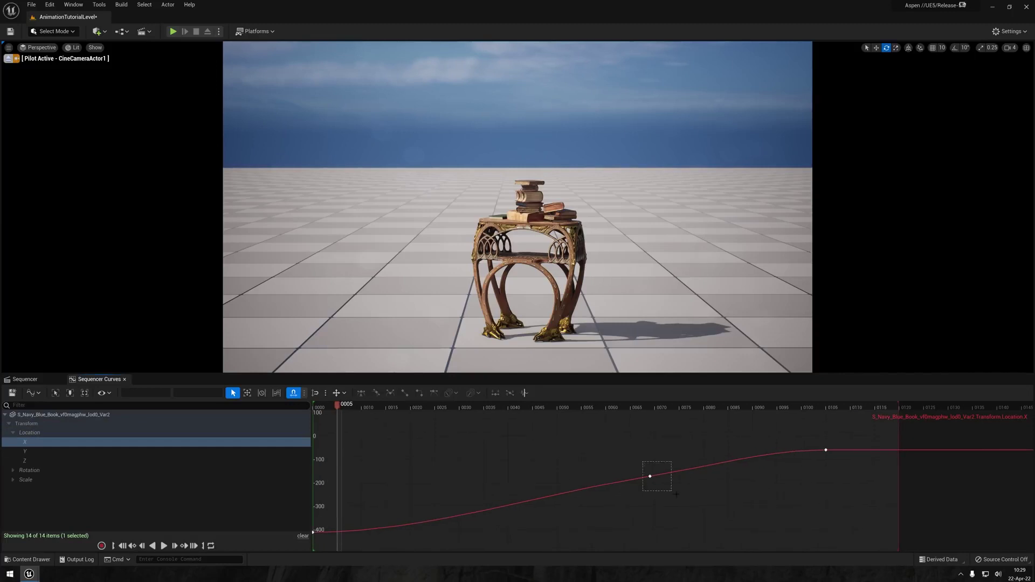
pyautogui.click(650, 476)
pyautogui.moveTo(673, 472); pyautogui.dragTo(674, 471)
pyautogui.click(95, 452)
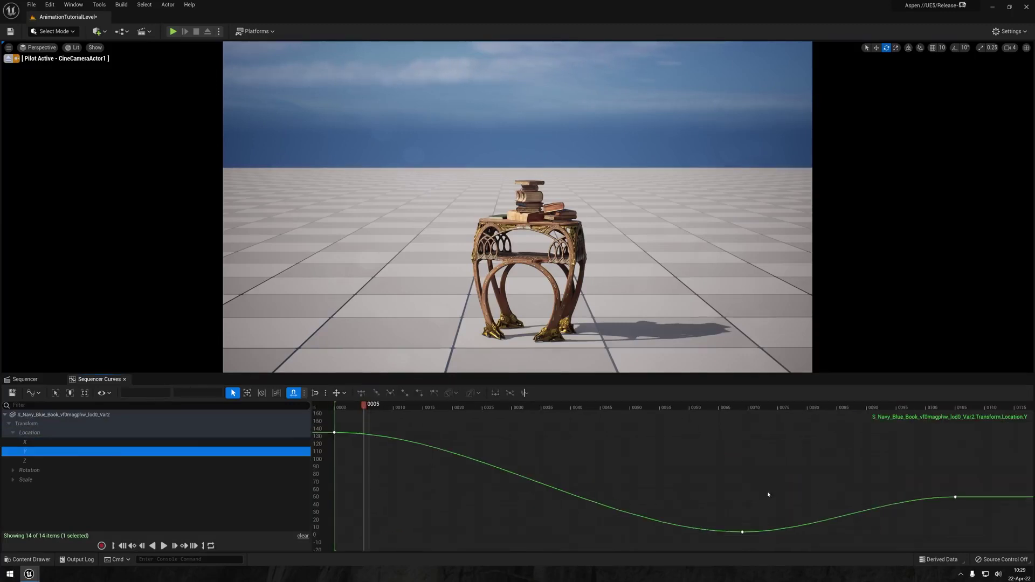
pyautogui.scroll(-2, 770, 493)
pyautogui.moveTo(793, 493); pyautogui.dragTo(683, 486, button='right')
pyautogui.click(95, 460)
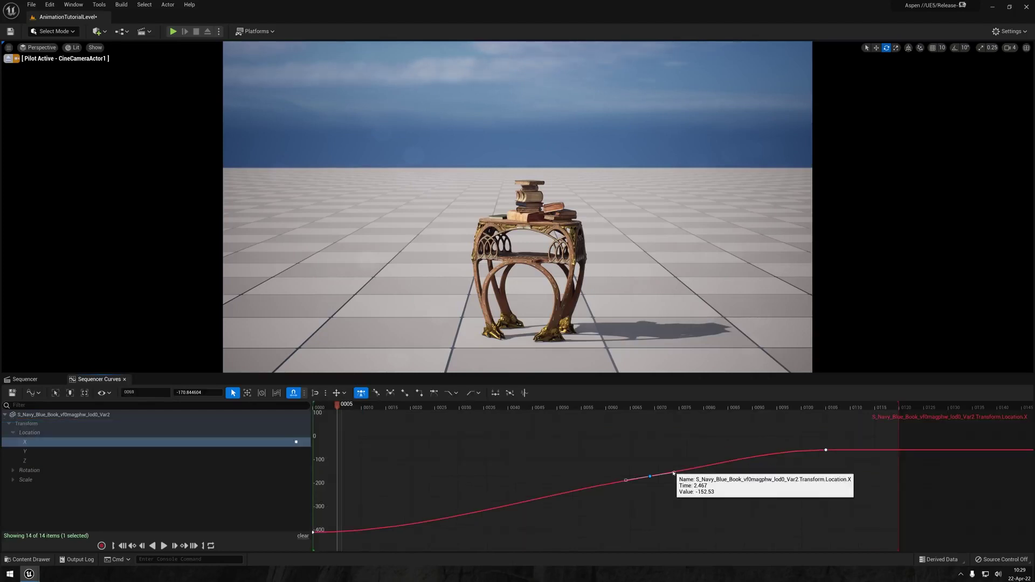
pyautogui.moveTo(673, 473); pyautogui.dragTo(674, 472)
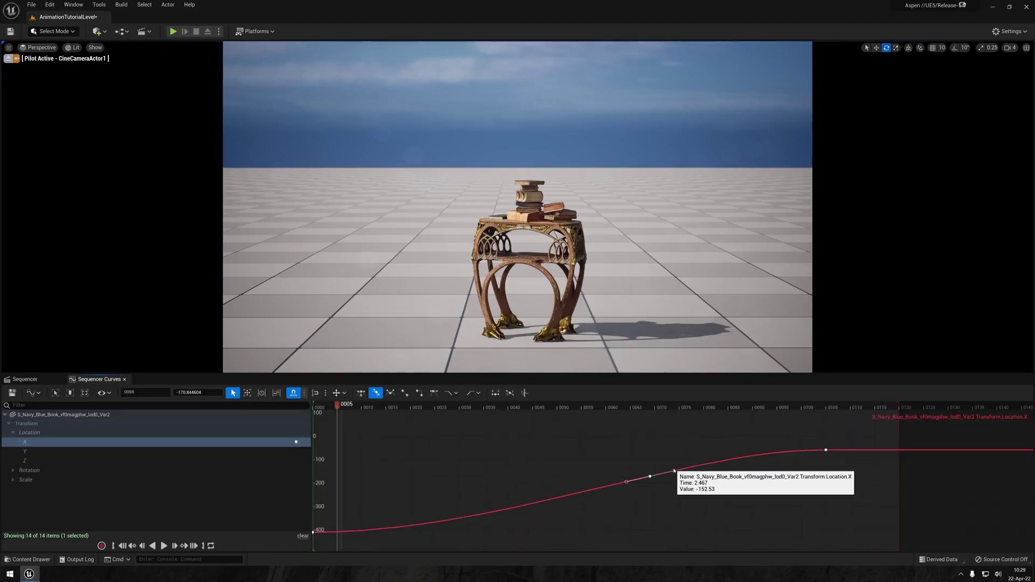
# Examine the shapes of the book's Location Y and Location Z curves around frame 69
pyautogui.click(94, 454)
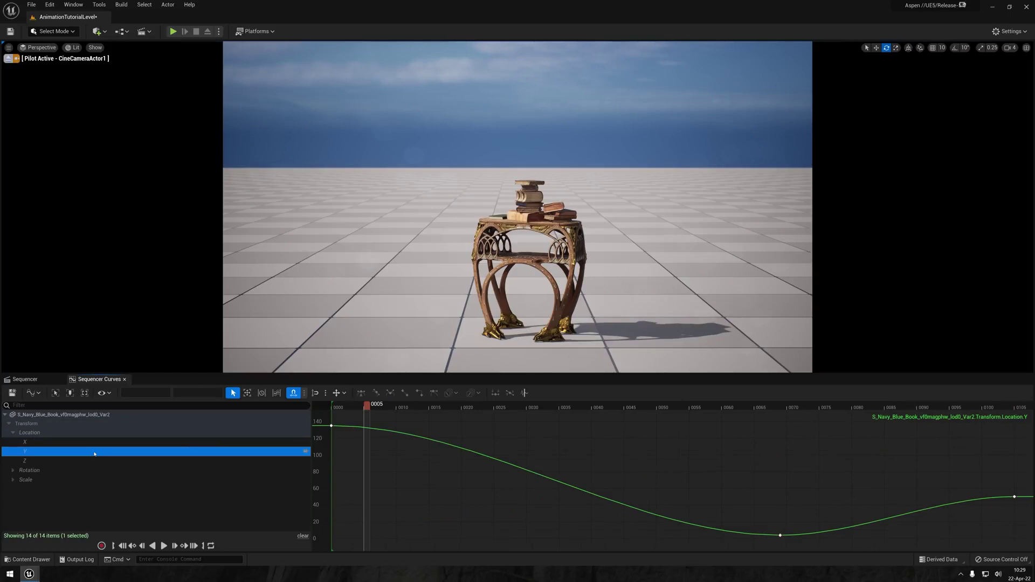
pyautogui.scroll(-1, 713, 501)
pyautogui.moveTo(765, 497); pyautogui.dragTo(683, 485, button='right')
pyautogui.scroll(-2, 683, 485)
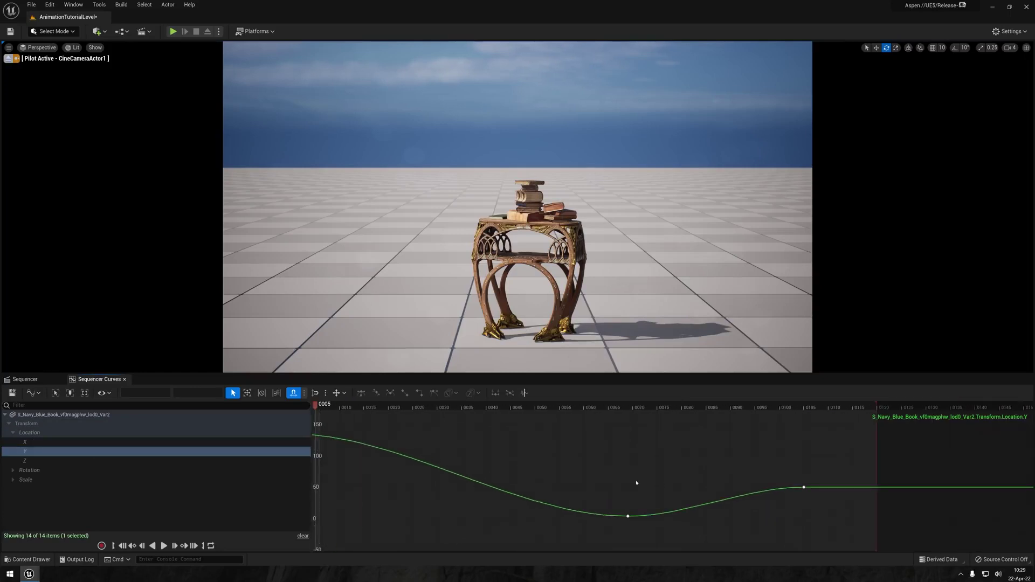
pyautogui.click(81, 460)
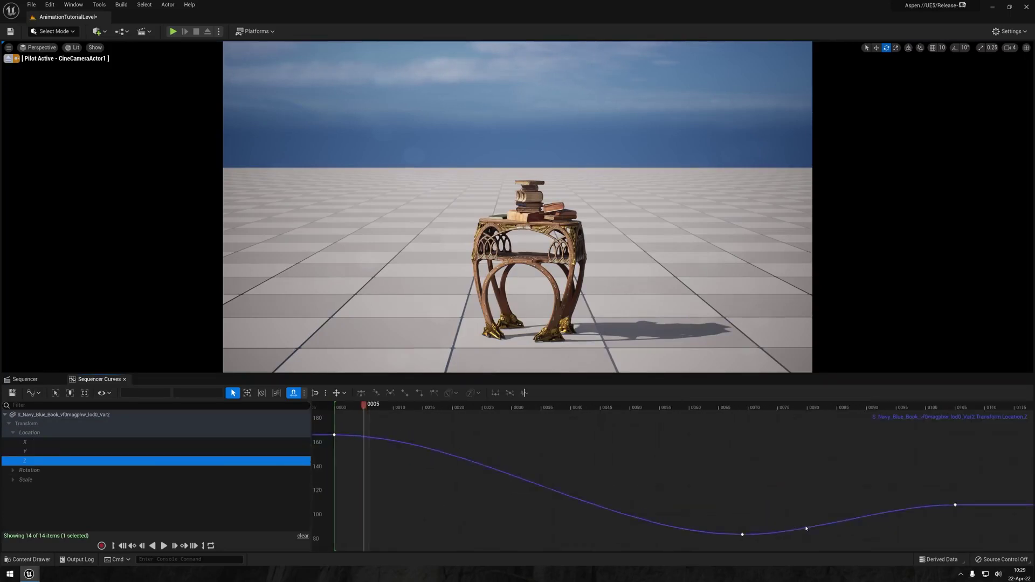
# Tilt the tangents of the frame 69 keys on the book's Rotation Roll and Pitch curves
pyautogui.click(12, 470)
pyautogui.click(32, 479)
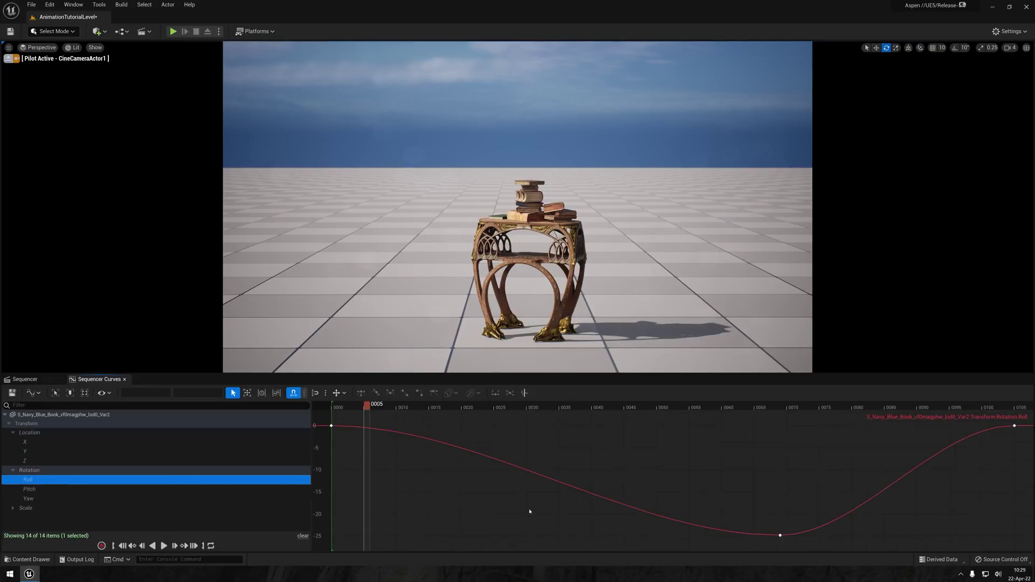
pyautogui.click(781, 535)
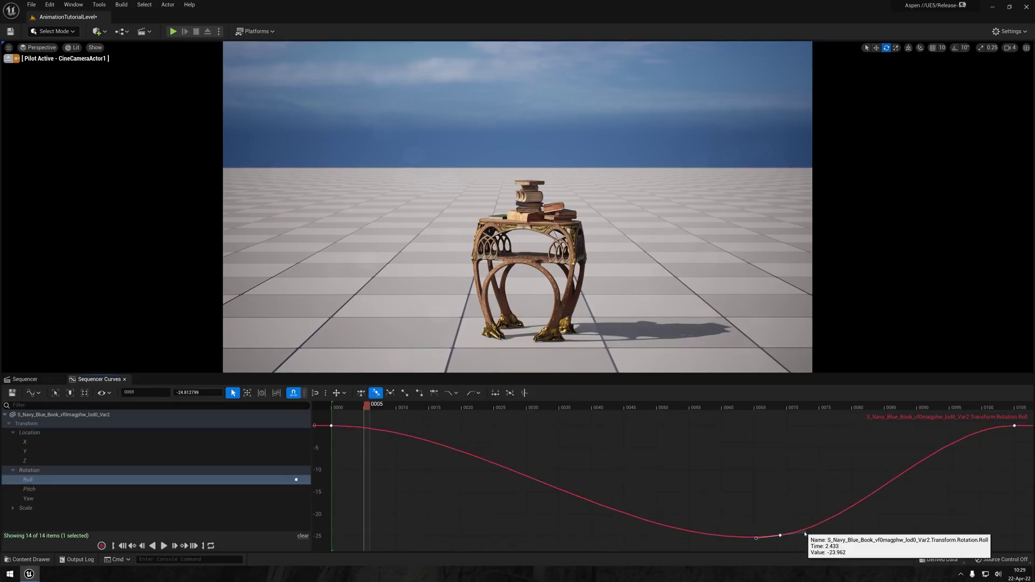
pyautogui.click(170, 487)
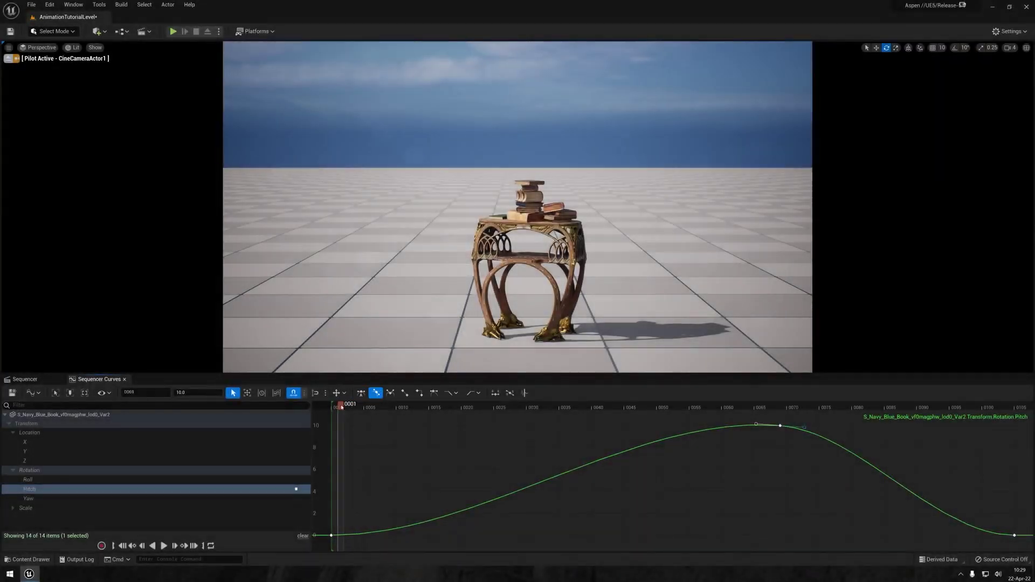
# Move the middle key of the book's Rotation Pitch curve to frame 37 with a value of about 12.63
pyautogui.press('space')
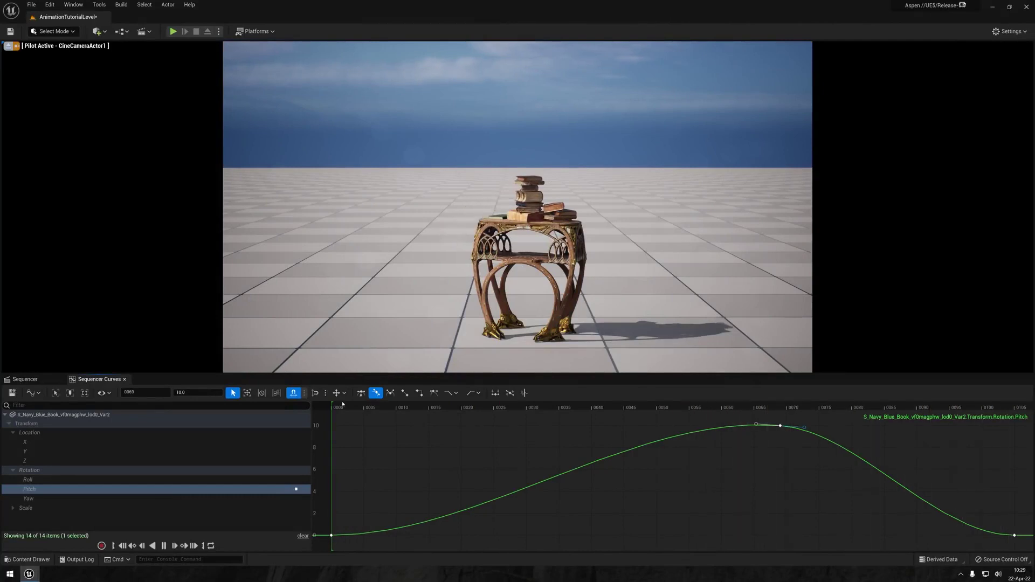
pyautogui.press('space')
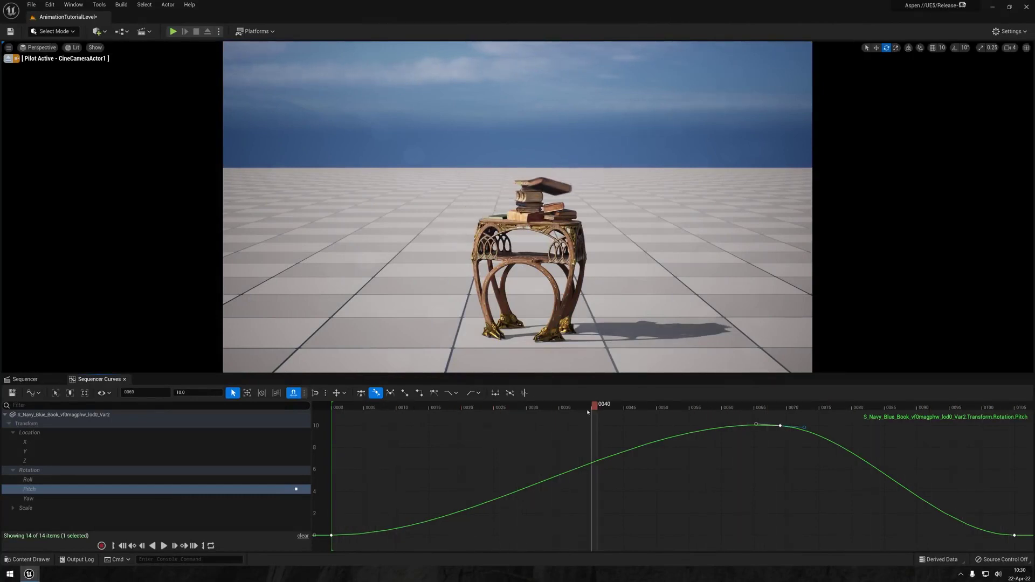
pyautogui.moveTo(588, 412); pyautogui.dragTo(681, 408)
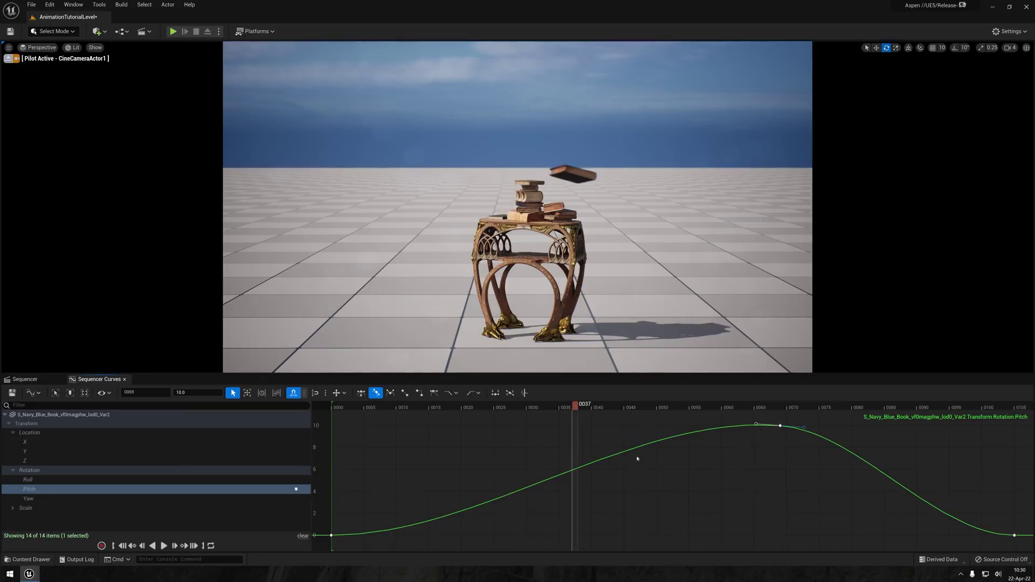
pyautogui.moveTo(780, 425); pyautogui.dragTo(772, 387)
pyautogui.press('f')
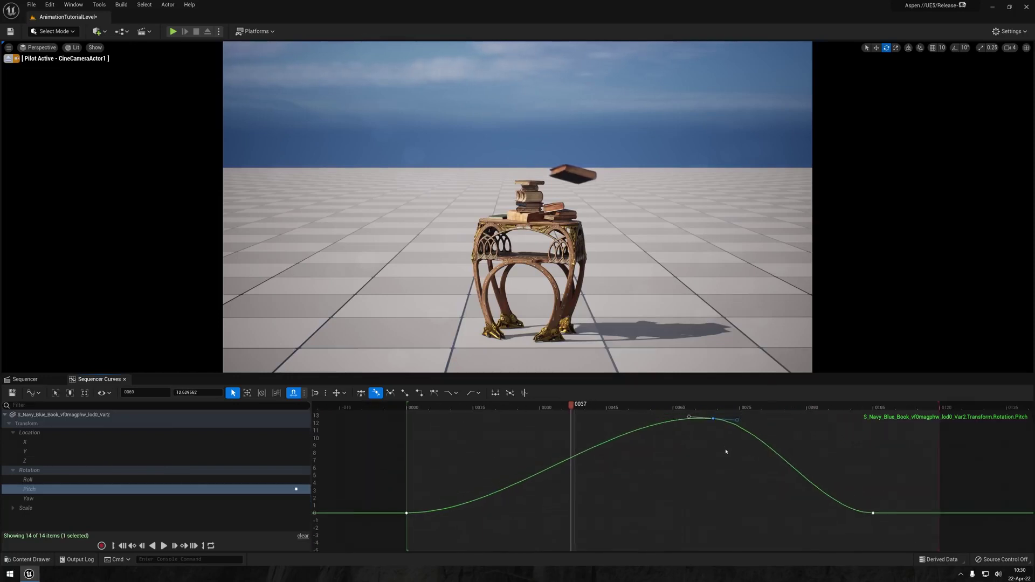
pyautogui.moveTo(712, 436); pyautogui.dragTo(647, 405)
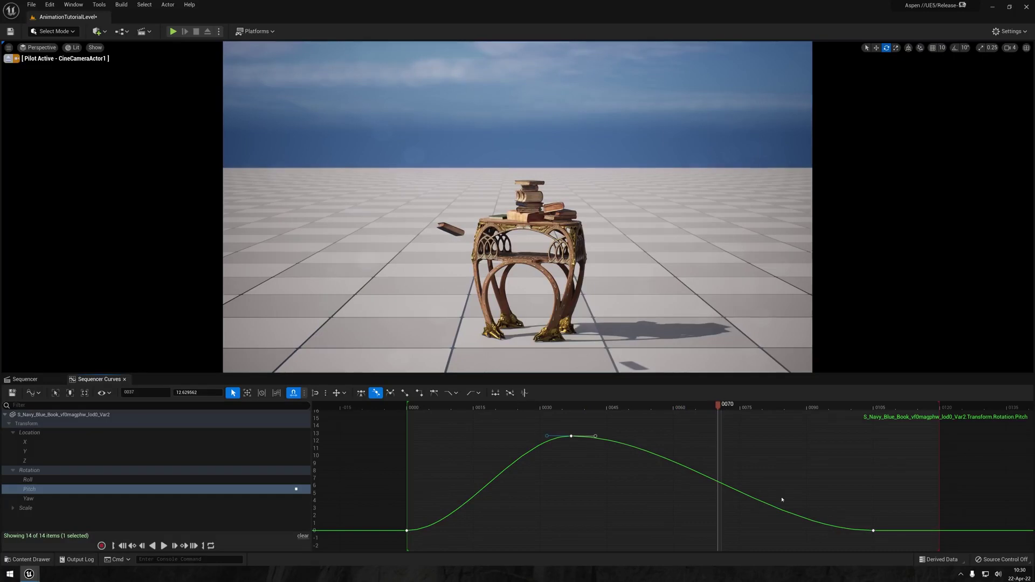
# Add a Rotation Pitch key near frame 68 and lower it to about -4
pyautogui.moveTo(722, 487); pyautogui.dragTo(709, 514, button='middle')
pyautogui.scroll(-5, 782, 487)
pyautogui.moveTo(782, 487); pyautogui.dragTo(744, 436, button='right')
pyautogui.moveTo(695, 442); pyautogui.dragTo(695, 470)
# Raise the middle key of the book's Rotation Yaw curve to about 179.65 and scrub the motion
pyautogui.click(38, 499)
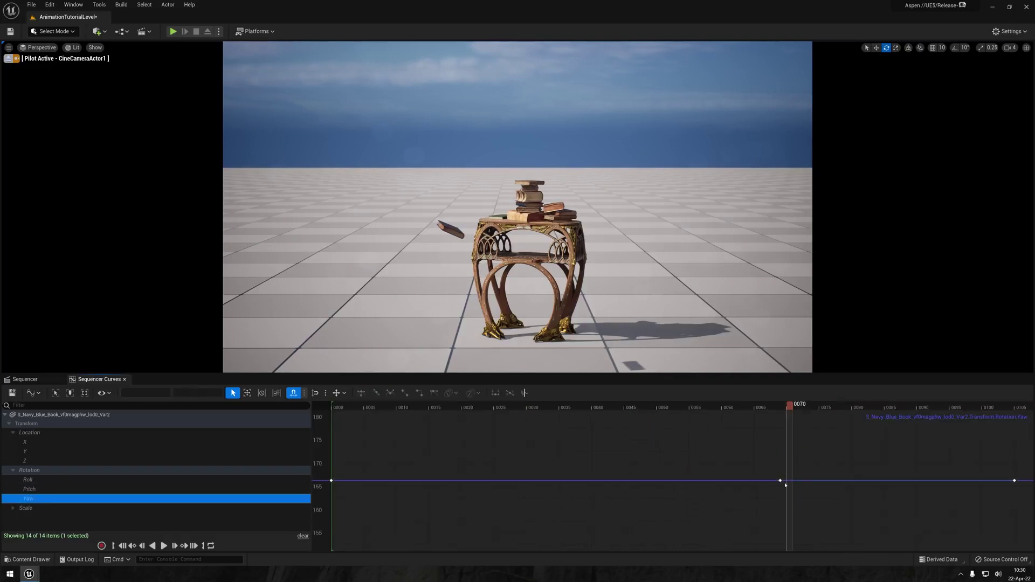
pyautogui.moveTo(782, 481); pyautogui.dragTo(774, 419)
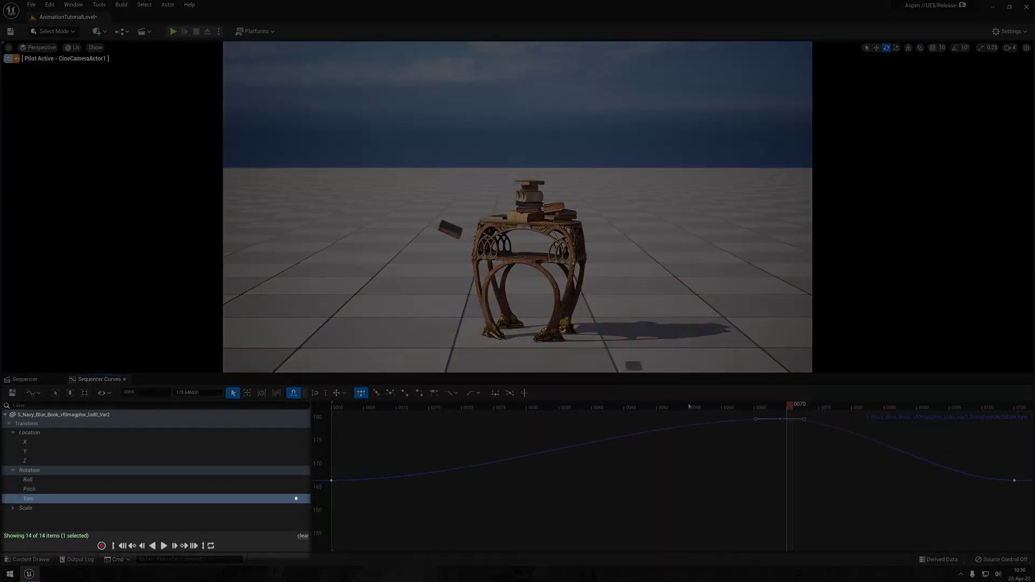
pyautogui.moveTo(689, 407); pyautogui.dragTo(599, 418)
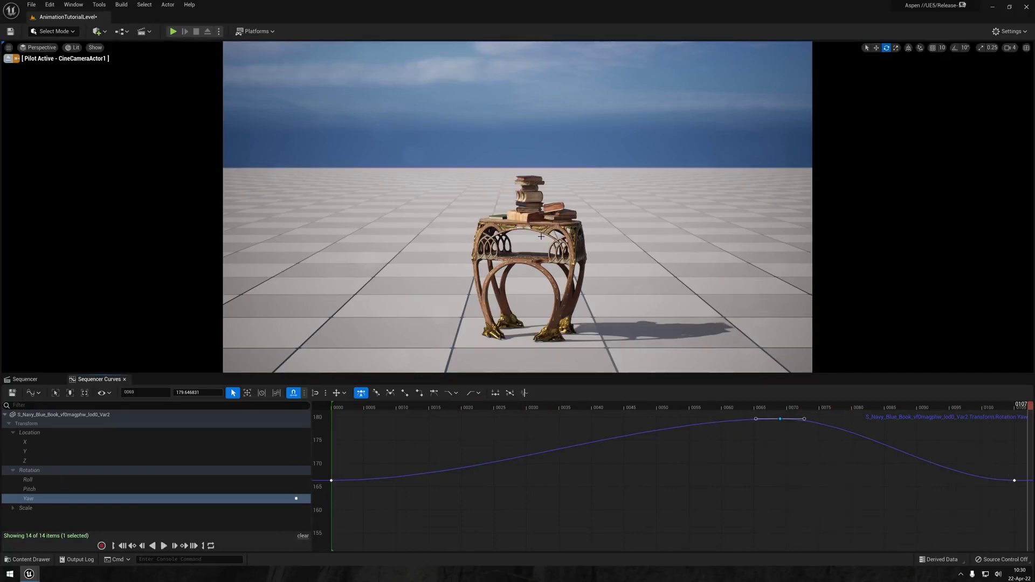
# Move in close on the stacked books in Unlit view mode and scrub to the landing near frame 104
pyautogui.moveTo(541, 236); pyautogui.dragTo(547, 221, button='right')
pyautogui.press('w')
pyautogui.scroll(-3, 846, 447)
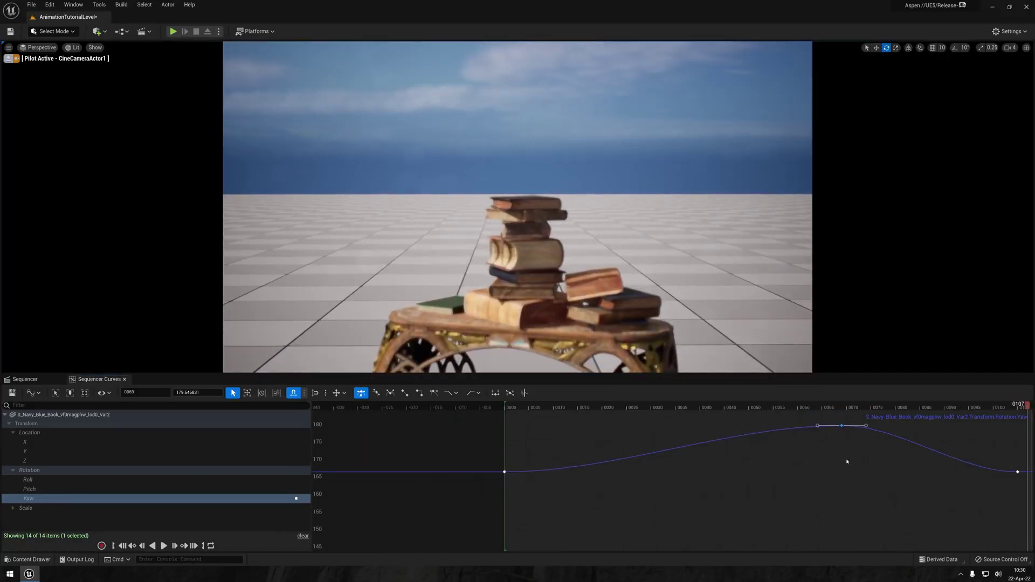
pyautogui.moveTo(847, 462); pyautogui.dragTo(523, 493, button='right')
pyautogui.moveTo(731, 405); pyautogui.dragTo(690, 411)
pyautogui.hotkey('alt', '3')
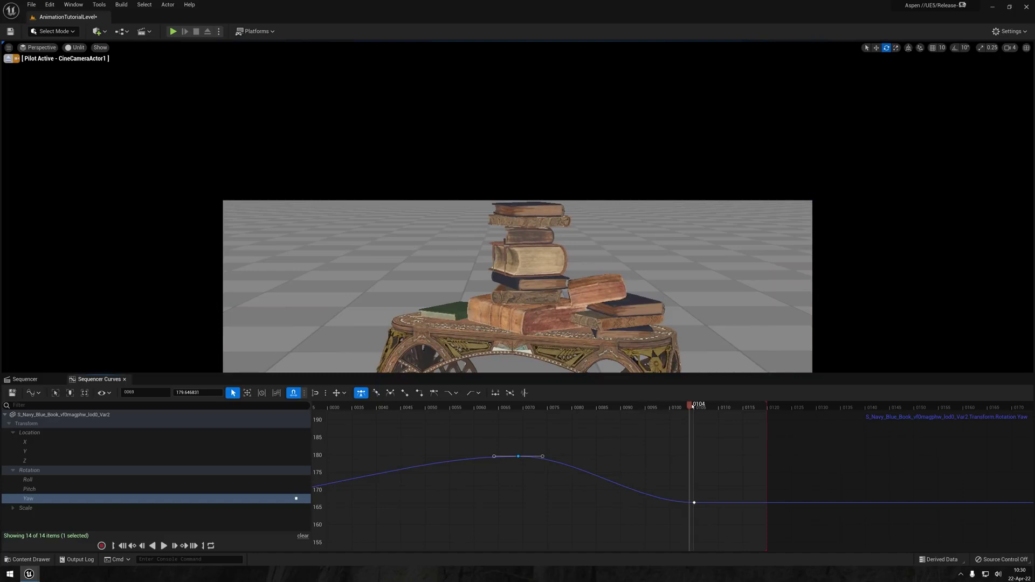
# Move the last Rotation Yaw key to frame 100 and the curve's peak key to frame 64
pyautogui.moveTo(693, 502); pyautogui.dragTo(670, 502)
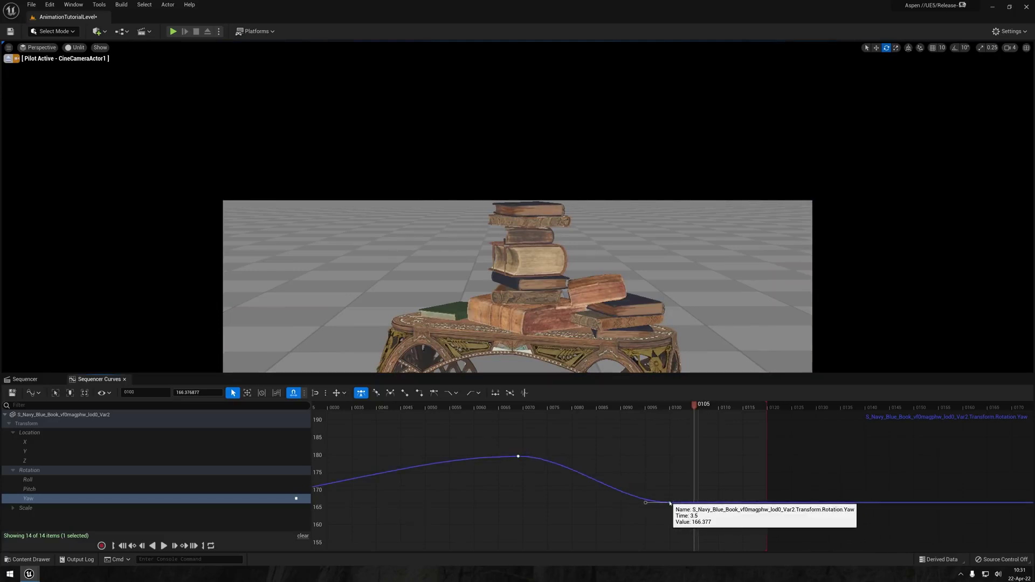
pyautogui.moveTo(518, 457); pyautogui.dragTo(494, 457)
pyautogui.moveTo(687, 411); pyautogui.dragTo(673, 409)
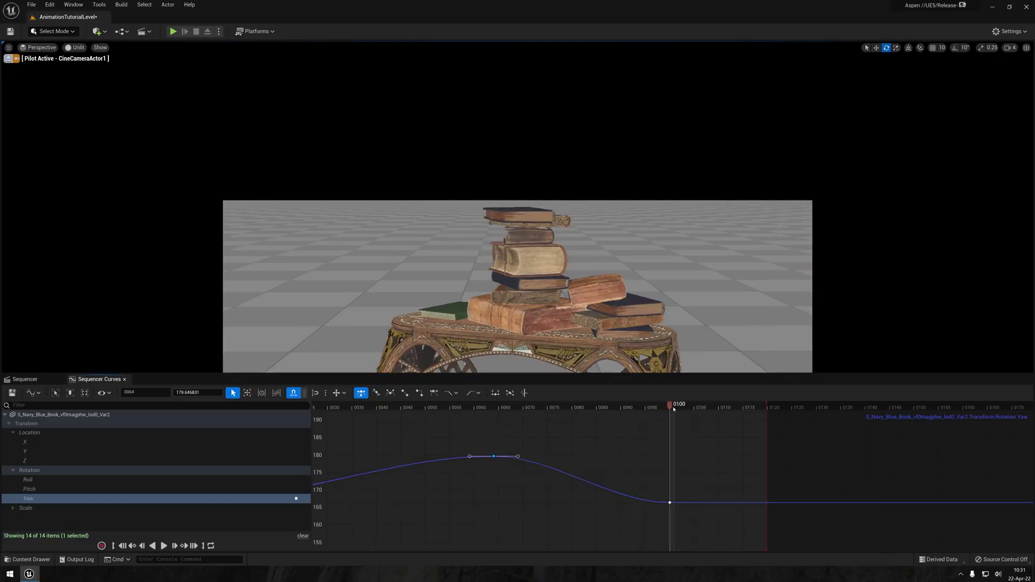
pyautogui.moveTo(671, 504)
pyautogui.mouseDown()
pyautogui.moveTo(697, 496)
pyautogui.moveTo(664, 498)
pyautogui.mouseUp()
# Add a key to the book's Location Z curve at frame 100, raised to about 132.65, and play the landing
pyautogui.click(125, 461)
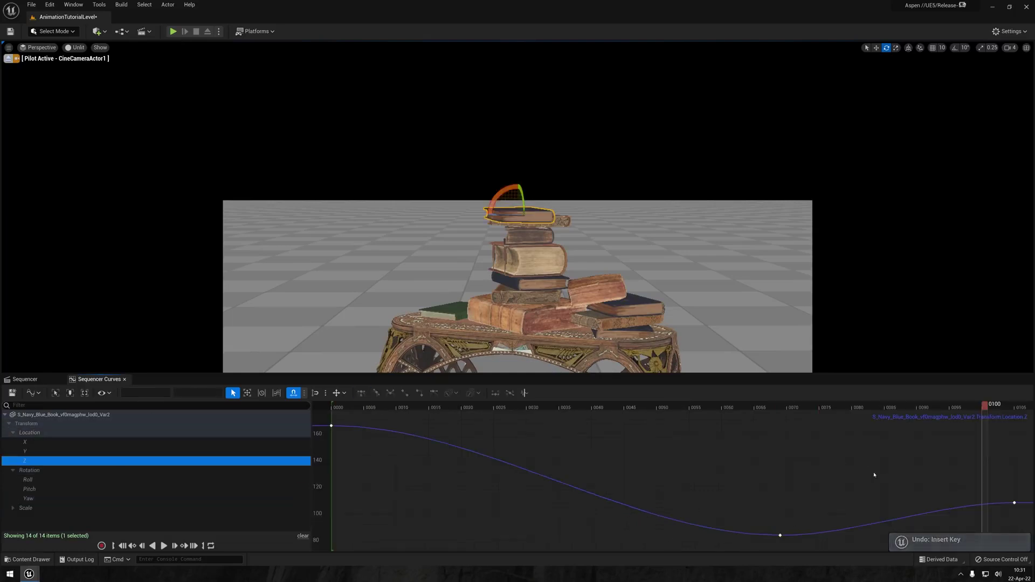
pyautogui.moveTo(874, 475); pyautogui.dragTo(523, 475, button='right')
pyautogui.moveTo(630, 504); pyautogui.dragTo(630, 470, button='middle')
pyautogui.click(403, 408)
pyautogui.press('space')
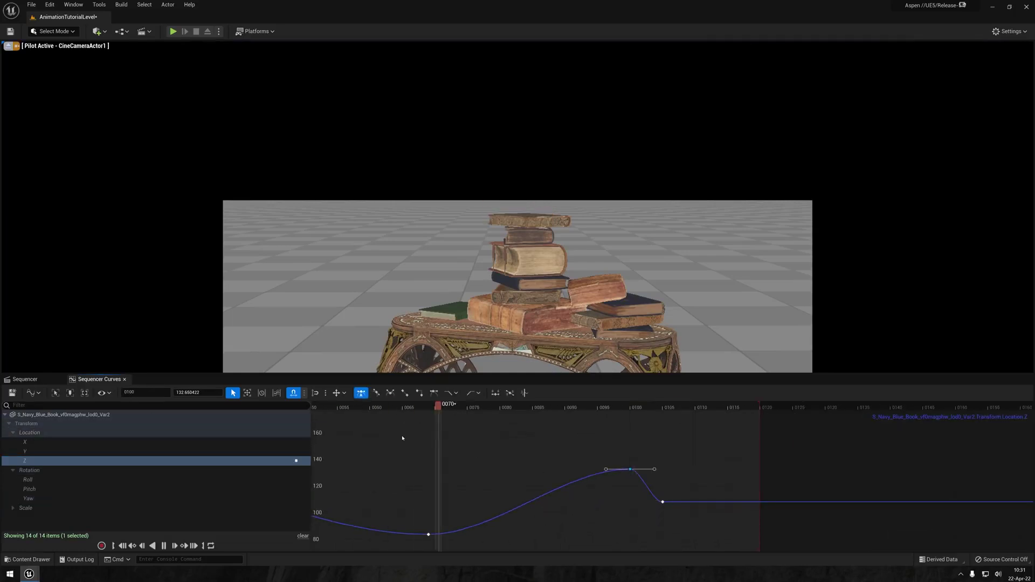
# Tilt the tangent of the frame 100 Location Z key downward and move the curve's last key to frame 107
pyautogui.moveTo(655, 469); pyautogui.dragTo(640, 489)
pyautogui.press('space')
pyautogui.click(663, 502)
pyautogui.click(539, 408)
pyautogui.press('space')
pyautogui.press('space')
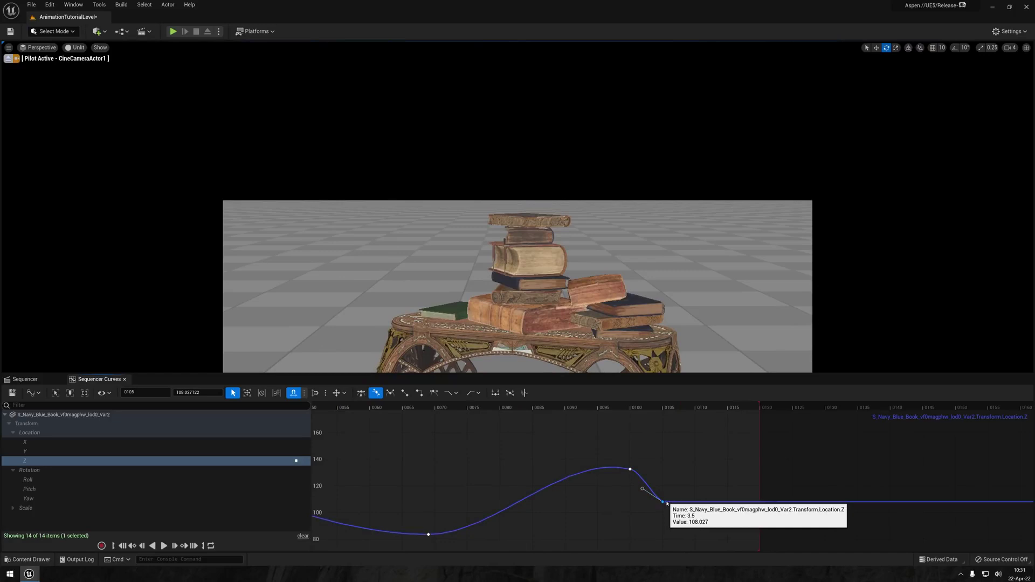
# Give the frame 100 Location Z key weighted tangents and set its tangent mode to Break
pyautogui.rightClick(631, 471)
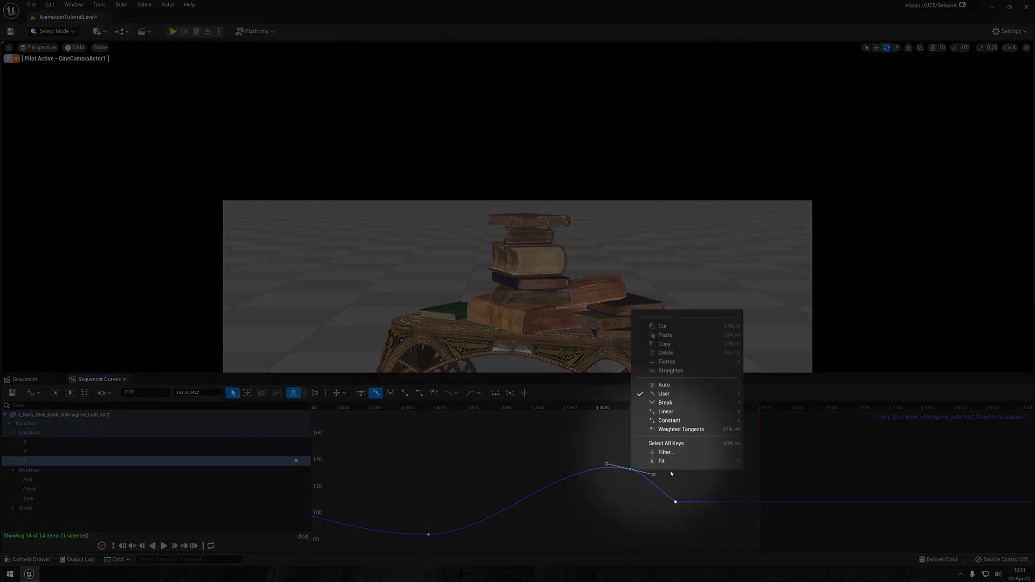
pyautogui.click(678, 429)
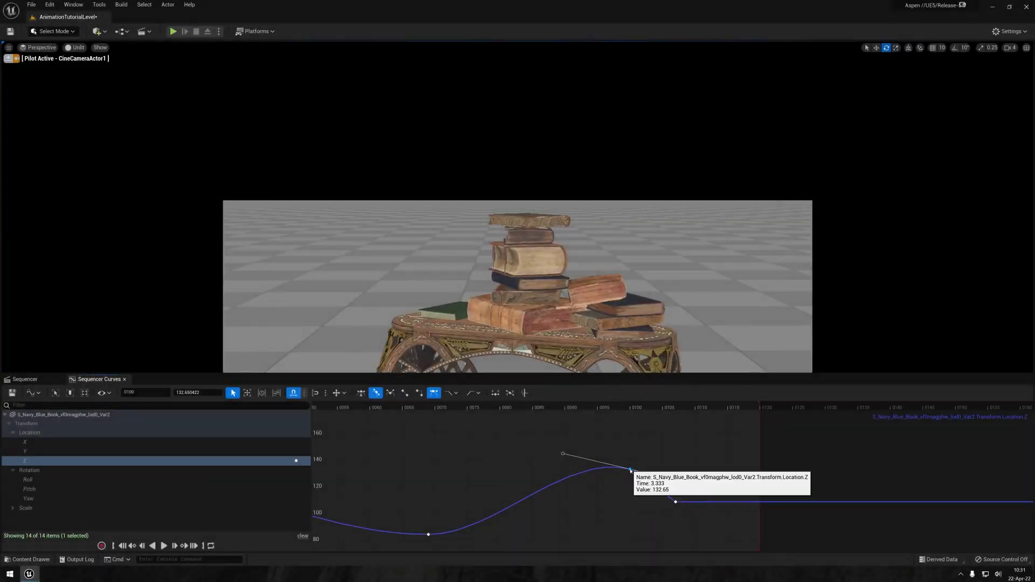
pyautogui.rightClick(630, 470)
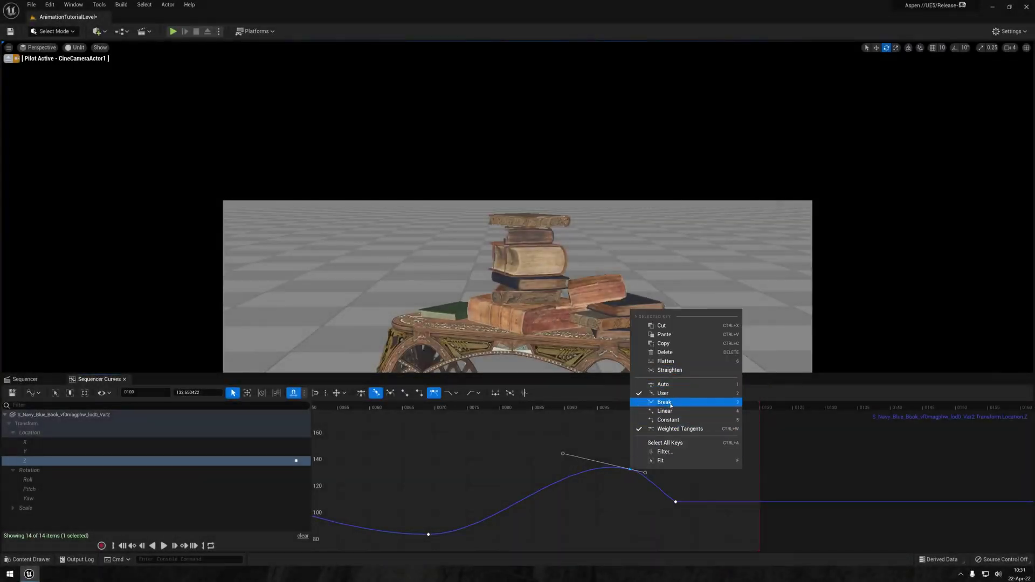
pyautogui.click(670, 405)
pyautogui.click(630, 469)
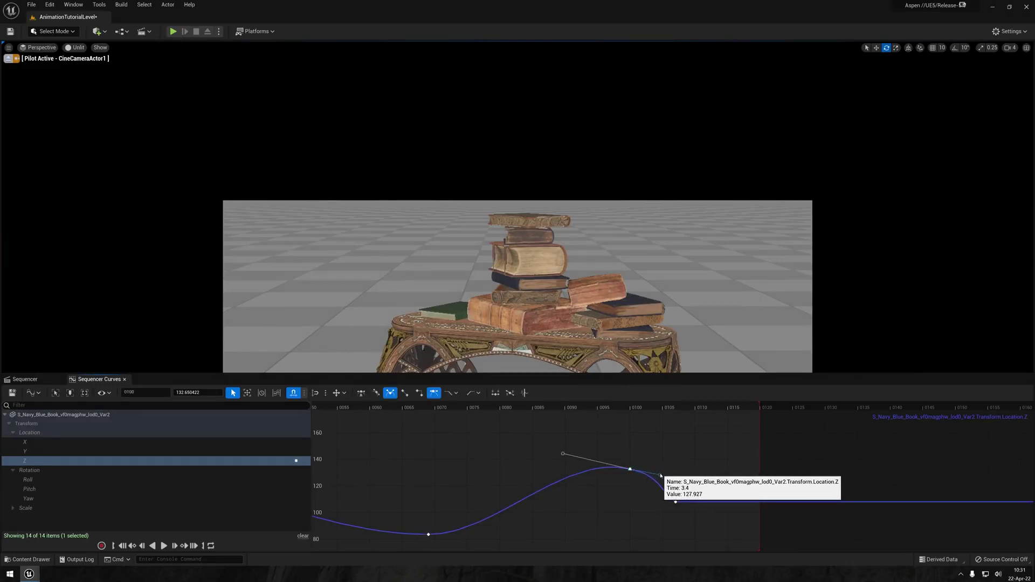
# Reshape both tangent handles of the frame 100 Location Z key and play back the book's landing
pyautogui.moveTo(661, 475); pyautogui.dragTo(658, 475)
pyautogui.moveTo(562, 454); pyautogui.dragTo(559, 458)
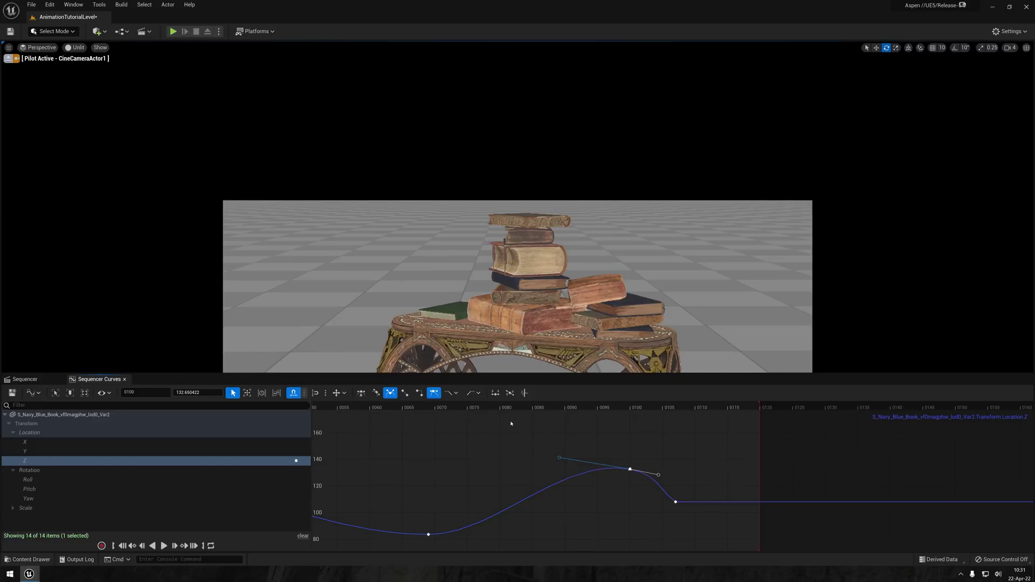
pyautogui.press('space')
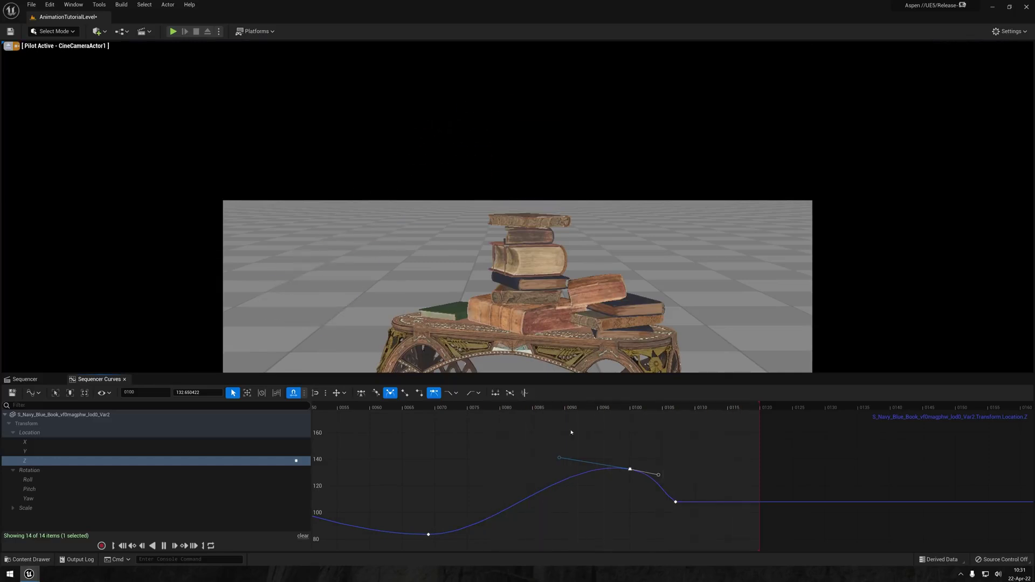
pyautogui.click(489, 408)
pyautogui.press('space')
pyautogui.press('space')
pyautogui.click(499, 407)
# Move the last Location Z key to frame 110 and set the frame 100 key to about 129.61, checking the playback
pyautogui.moveTo(676, 502); pyautogui.dragTo(629, 464)
pyautogui.click(630, 469)
pyautogui.click(531, 407)
pyautogui.press('space')
pyautogui.press('space')
pyautogui.click(538, 406)
pyautogui.press('space')
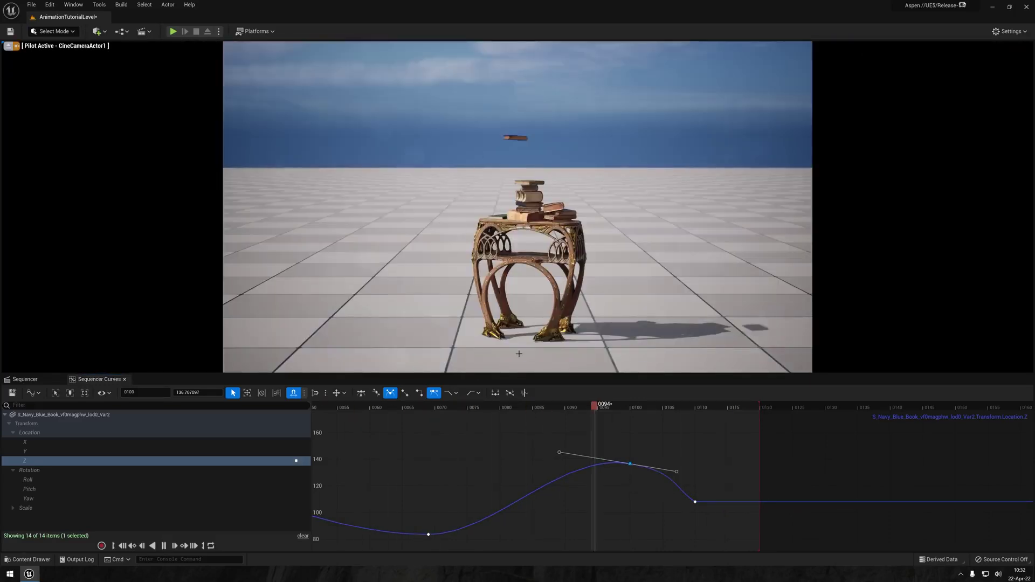
pyautogui.moveTo(629, 463); pyautogui.dragTo(634, 468)
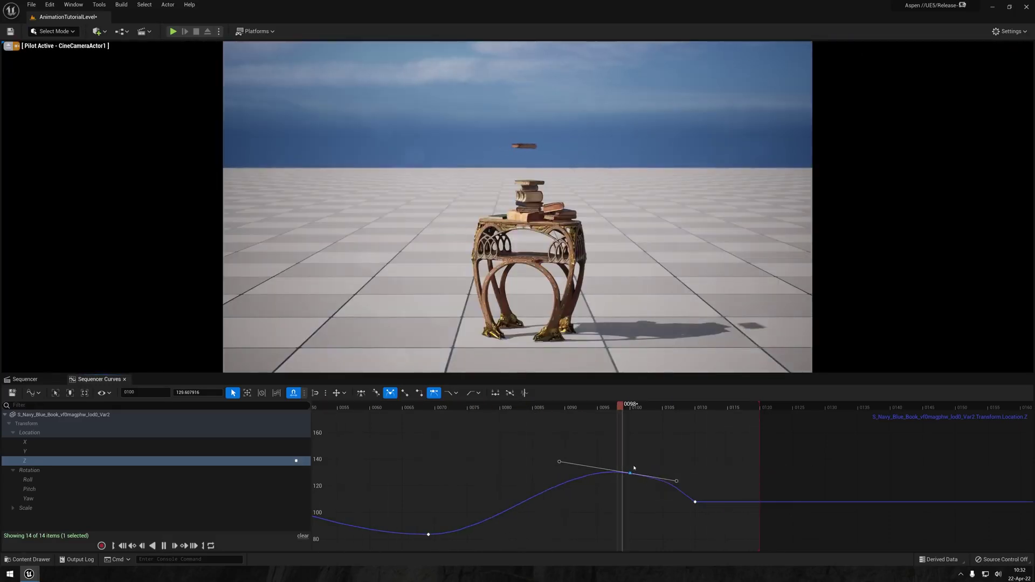
pyautogui.press('space')
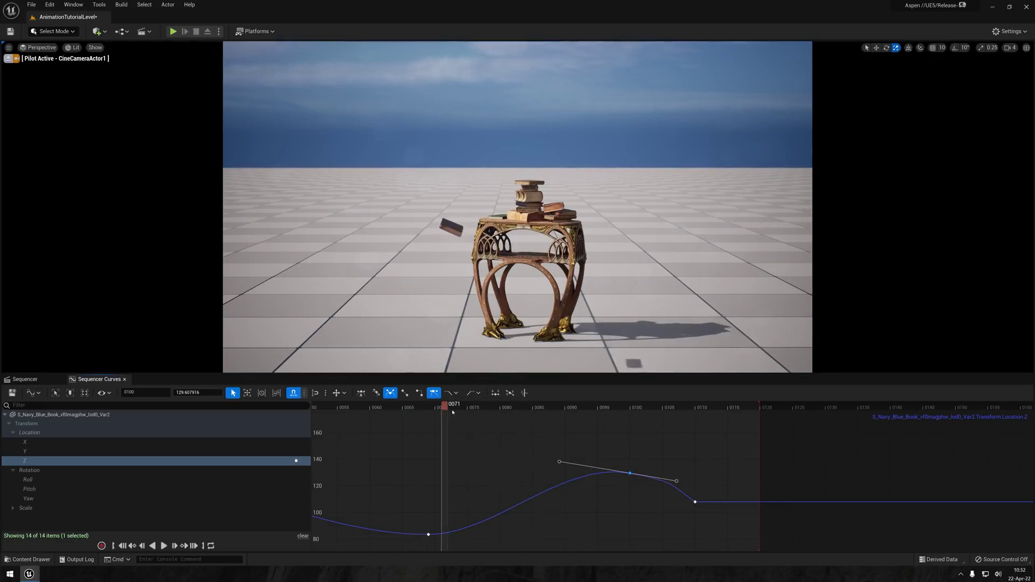
# Adjust the book's Rotation Yaw curve and add a Rotation Roll key at frame 83 with a value of about 9.23
pyautogui.click(49, 489)
pyautogui.click(48, 498)
pyautogui.moveTo(730, 458); pyautogui.dragTo(490, 487, button='right')
pyautogui.click(489, 489)
pyautogui.click(28, 479)
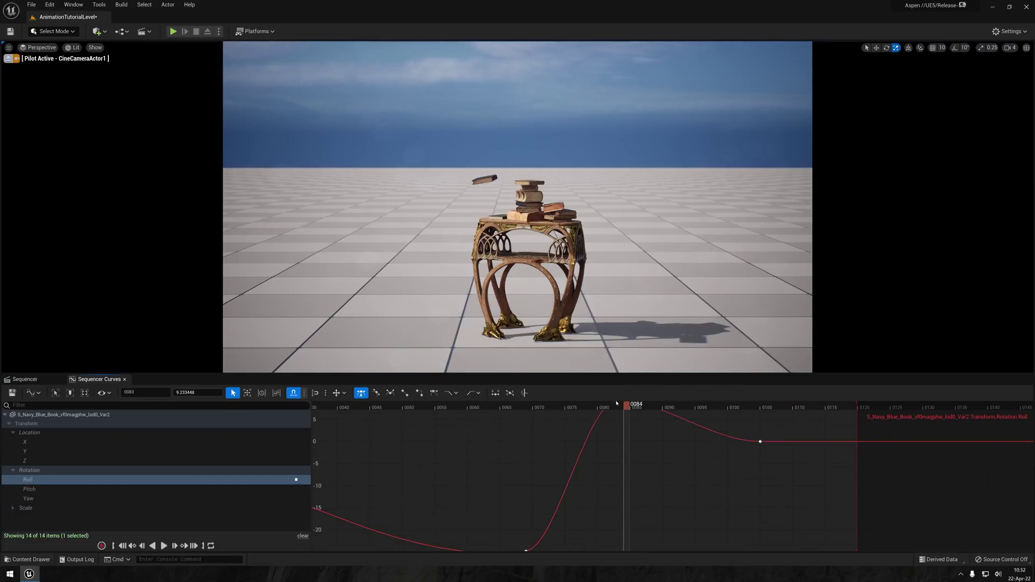
pyautogui.press('space')
pyautogui.press('space')
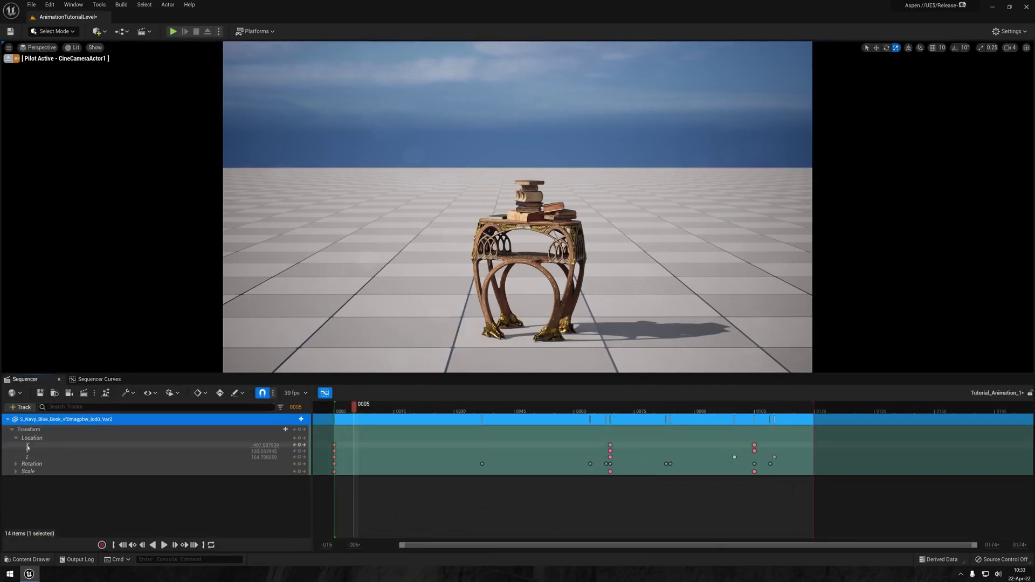
# Try Constant interpolation on the book's first Location X, Y and Z keys and play the animation
pyautogui.click(27, 445)
pyautogui.keyDown('shift'); pyautogui.click(31, 457); pyautogui.keyUp('shift')
pyautogui.rightClick(335, 451)
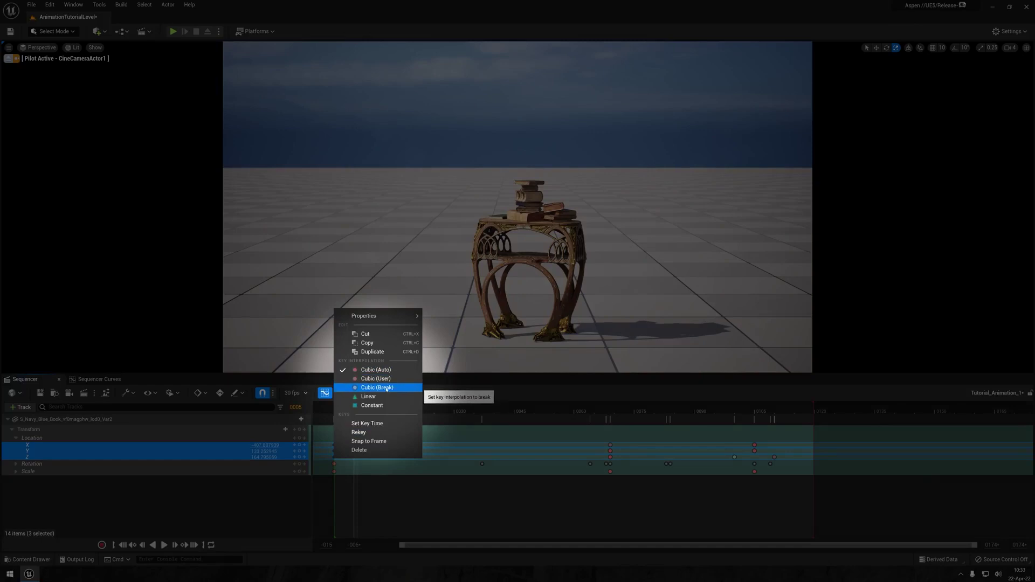
pyautogui.click(370, 405)
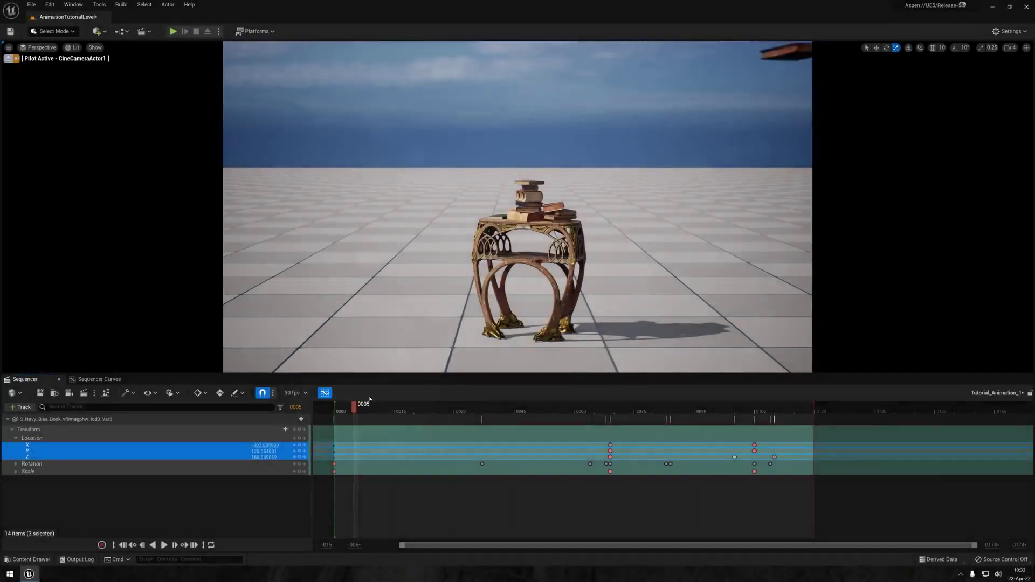
pyautogui.press('space')
# Show the book's Location curves in the curve editor and set their frame 0 keys to Linear interpolation
pyautogui.click(324, 392)
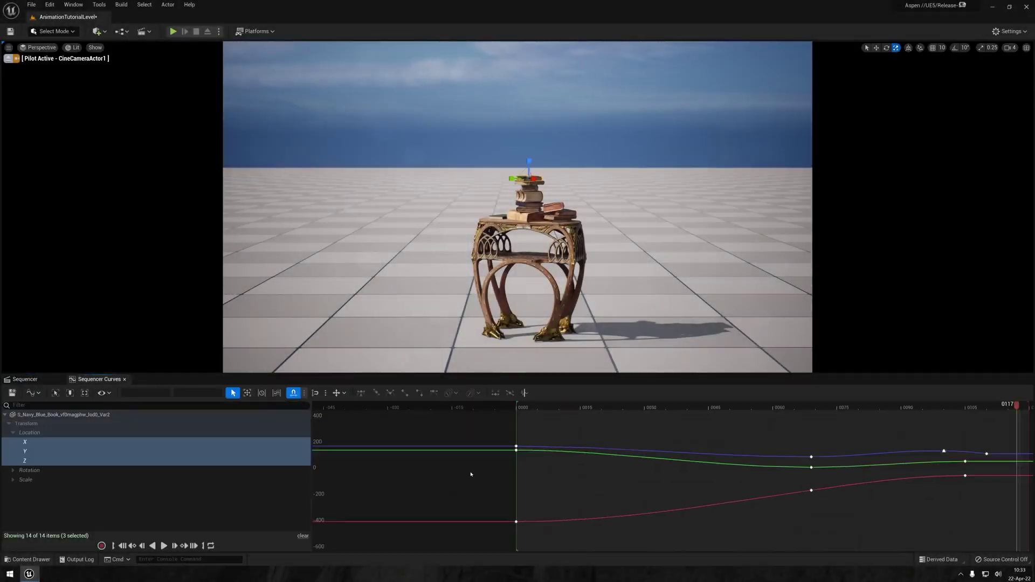
pyautogui.rightClick(507, 464)
pyautogui.click(517, 404)
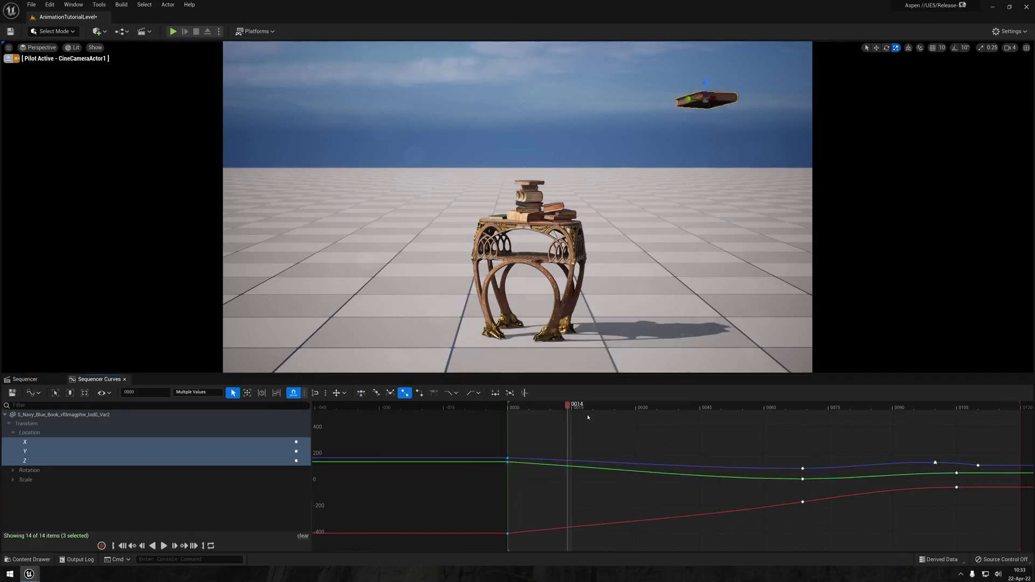
# Shift all of the book's keys after frame 0 seven frames earlier in the sequence and replay the animation
pyautogui.click(26, 379)
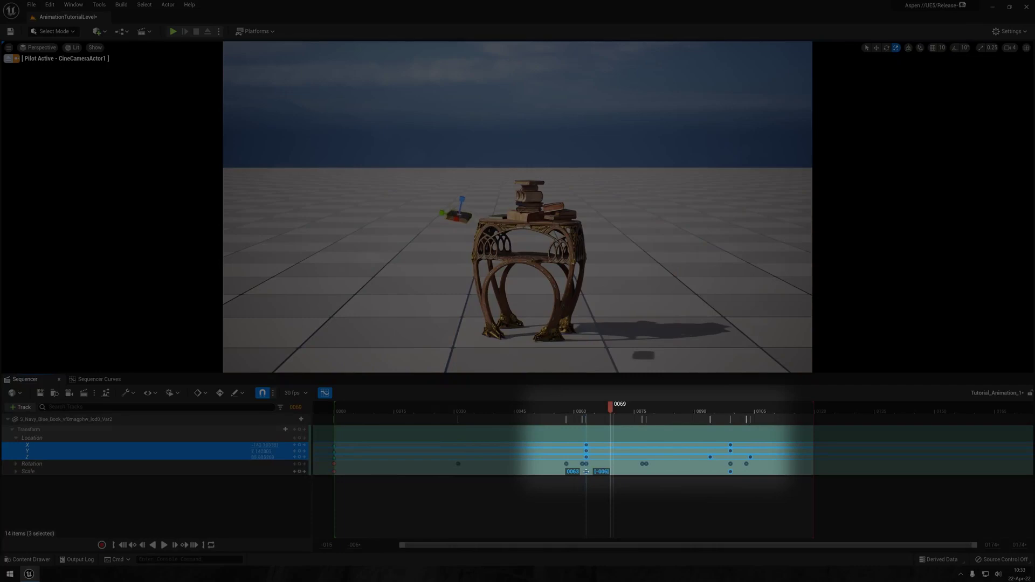
pyautogui.click(337, 410)
pyautogui.press('space')
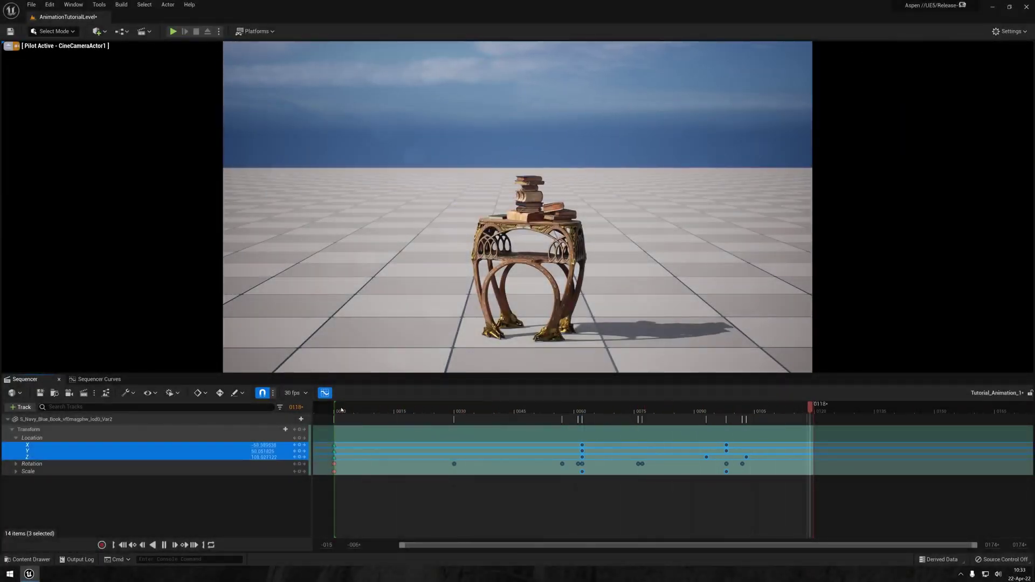
pyautogui.press('space')
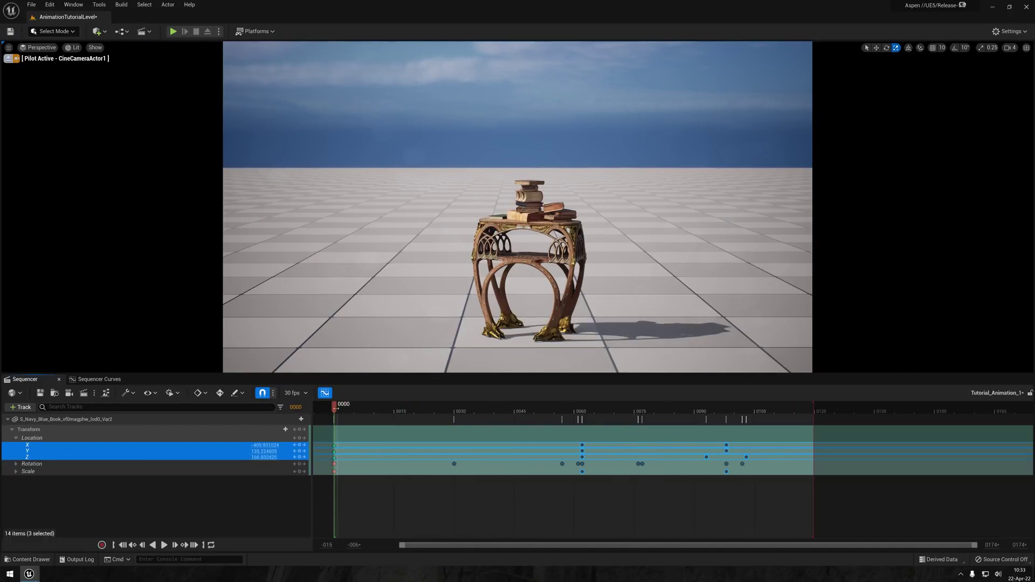
# Scrub the start of the book's flight to frame 12 and display only its Rotation Pitch curve
pyautogui.click(99, 379)
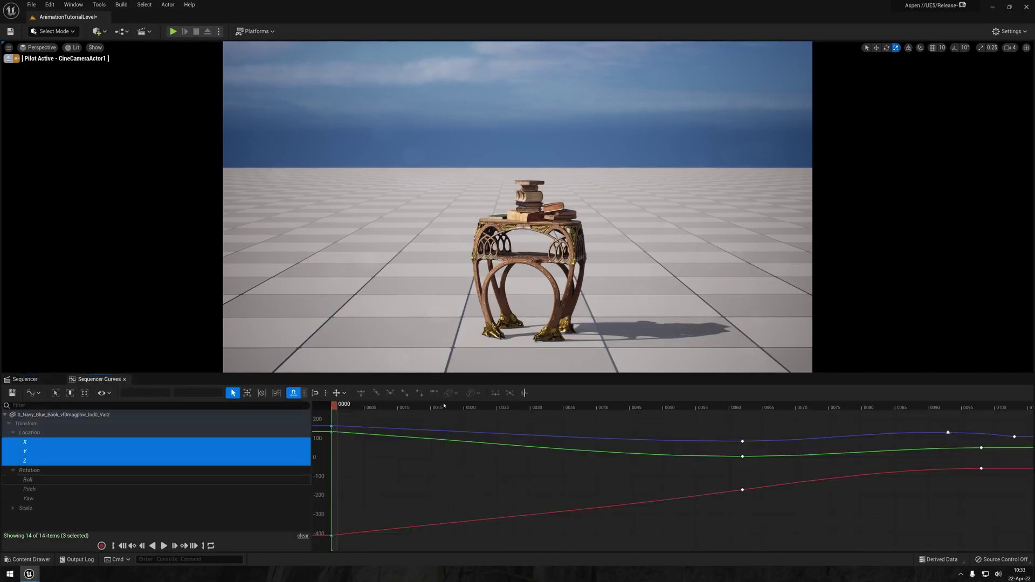
pyautogui.click(390, 406)
pyautogui.moveTo(390, 408); pyautogui.dragTo(418, 406)
pyautogui.click(302, 489)
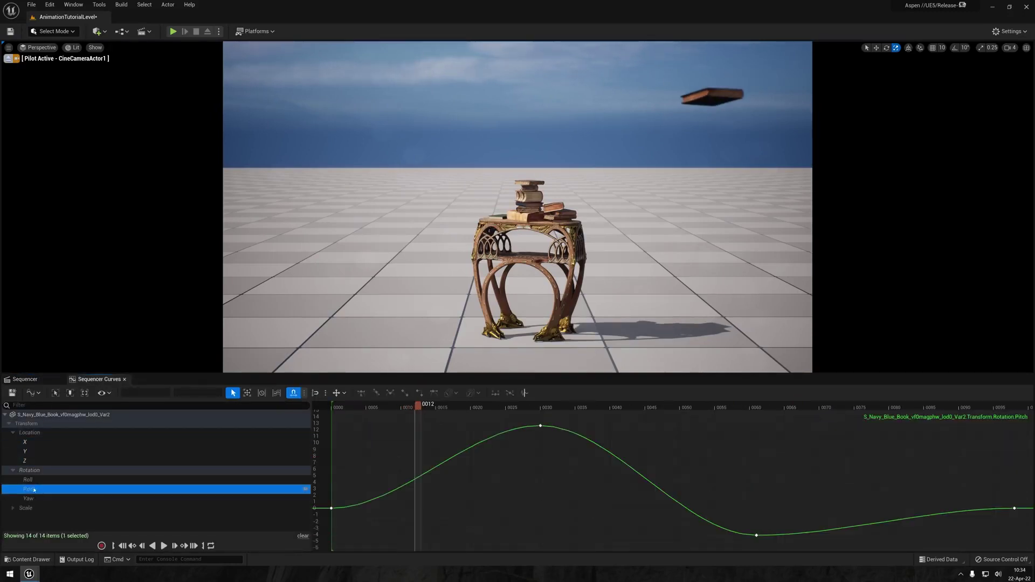
# Raise the book's frame 0 Rotation Pitch key to about 19 degrees
pyautogui.moveTo(331, 507); pyautogui.dragTo(332, 392)
pyautogui.scroll(-3, 468, 467)
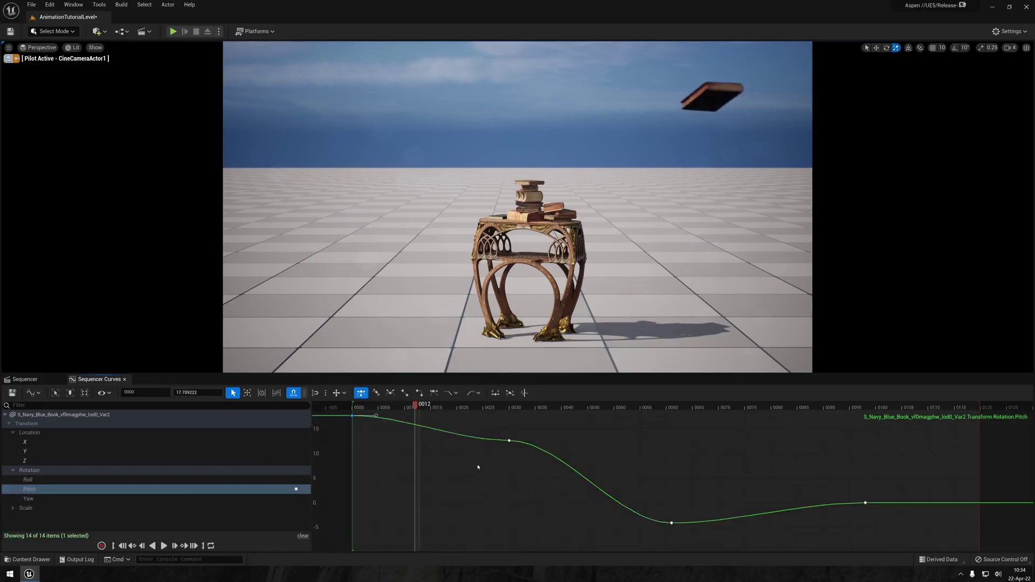
pyautogui.moveTo(478, 467); pyautogui.dragTo(482, 493, button='right')
pyautogui.moveTo(355, 441); pyautogui.dragTo(383, 435)
# Tilt the tangent of the Pitch key at frame 30 to follow the descending curve, and replay the animation from the start
pyautogui.click(512, 466)
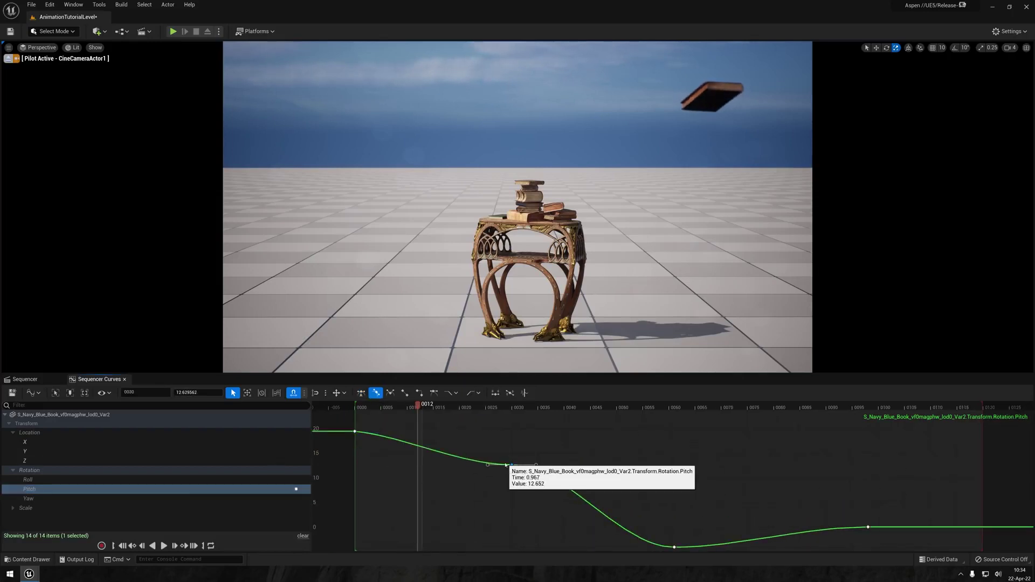
pyautogui.moveTo(488, 464); pyautogui.dragTo(485, 456)
pyautogui.moveTo(379, 408); pyautogui.dragTo(356, 409)
pyautogui.press('space')
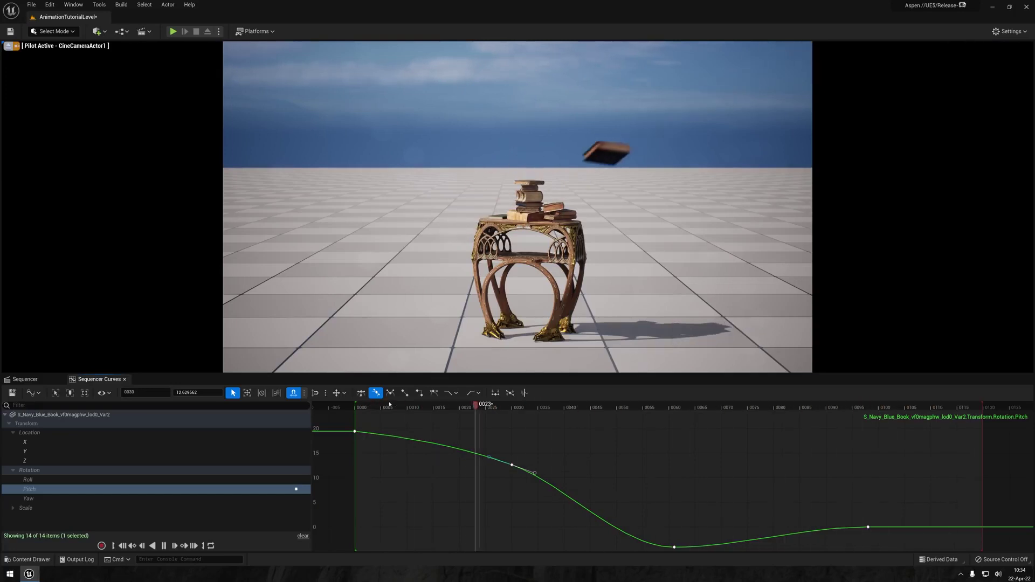
pyautogui.press('space')
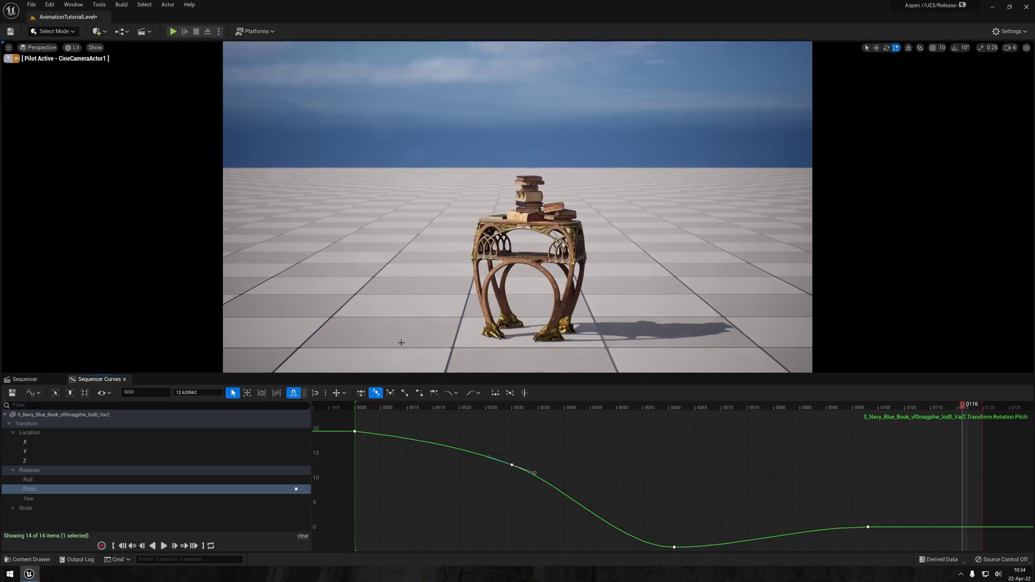
# In an unlit close-up of the book stack, add a Location Z bounce key of about 110.5 at frame 106
pyautogui.moveTo(553, 174); pyautogui.dragTo(643, 286, button='right')
pyautogui.hotkey('alt', '3')
pyautogui.press('w')
pyautogui.click(24, 461)
pyautogui.click(620, 408)
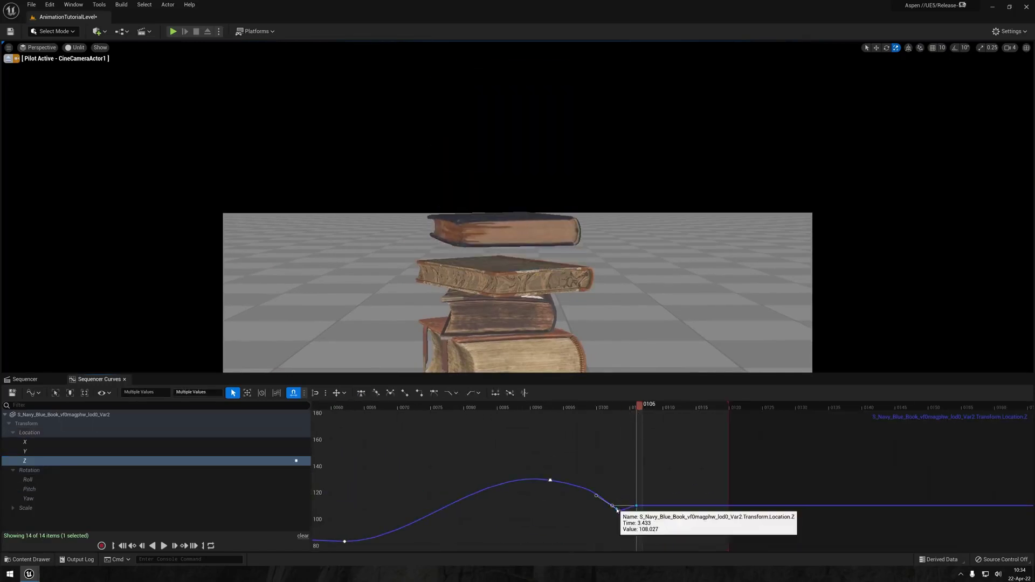
# Set the Location Z landing key at frame 103 to Linear interpolation and the bounce key at frame 106 to Auto
pyautogui.rightClick(637, 510)
pyautogui.click(657, 451)
pyautogui.rightClick(656, 511)
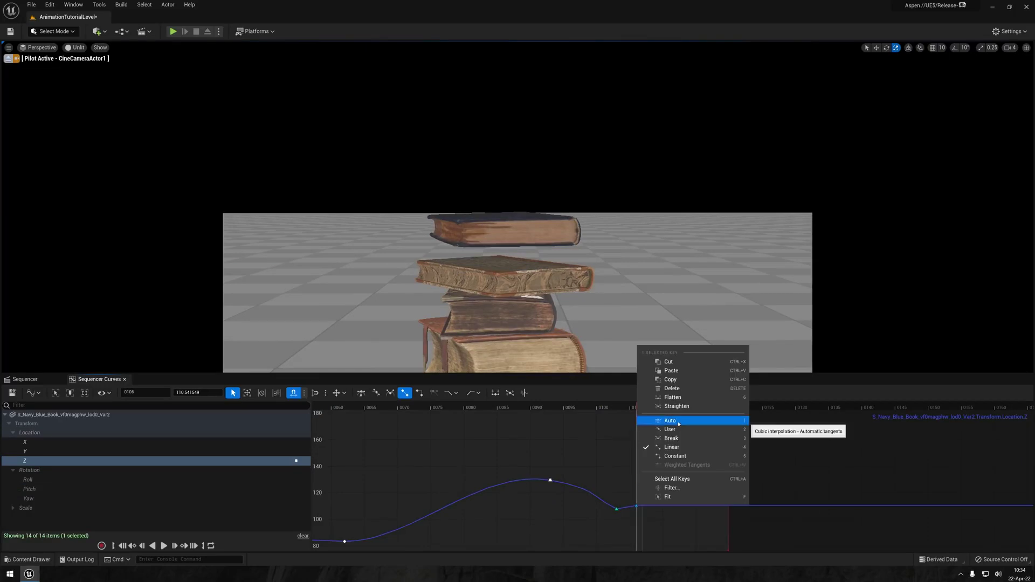
pyautogui.click(669, 421)
# Add a Location Z settling key of about 107.9 at frame 109 and play back the bounce
pyautogui.moveTo(617, 408); pyautogui.dragTo(658, 407)
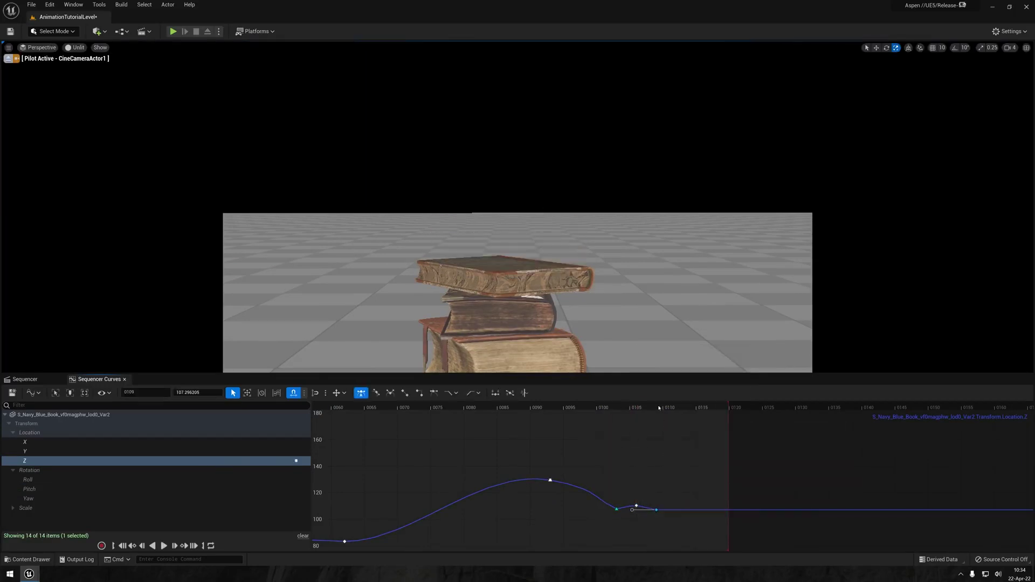
pyautogui.moveTo(656, 511); pyautogui.dragTo(656, 504)
pyautogui.press('space')
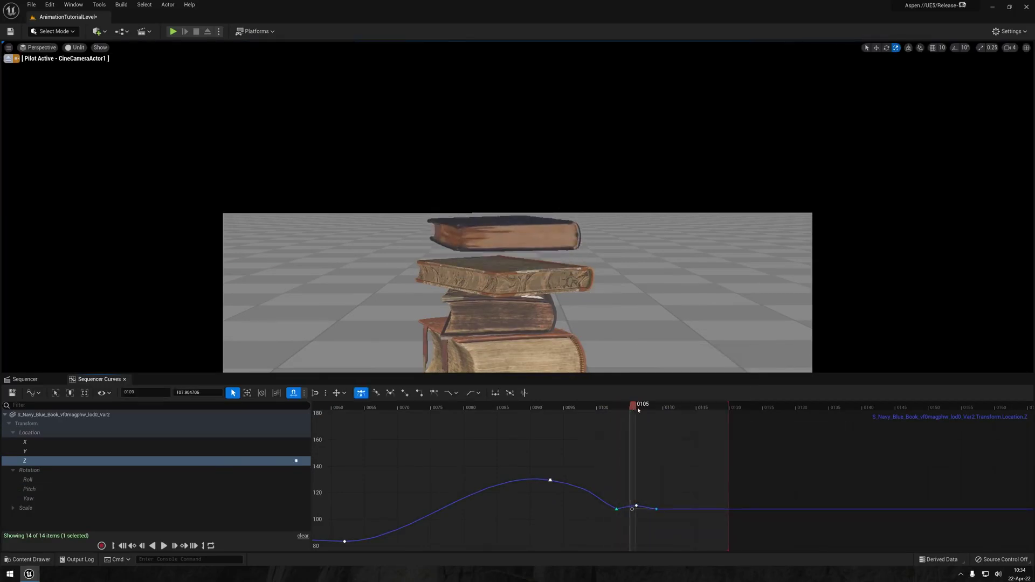
pyautogui.press('space')
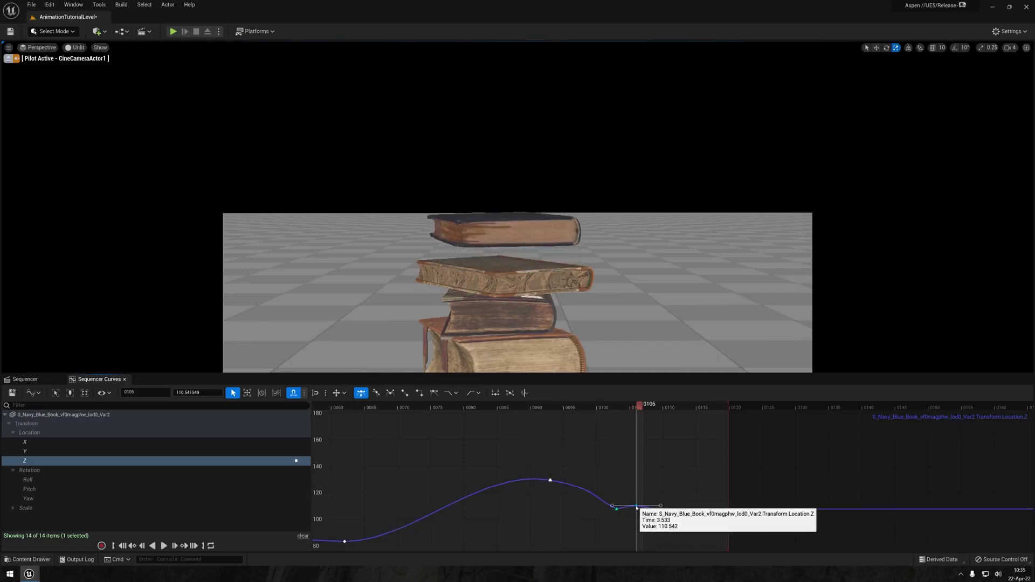
pyautogui.click(637, 507)
# Check the book's Rotation Roll curve, and add a Rotation Pitch key at frame 106
pyautogui.click(38, 481)
pyautogui.moveTo(966, 493); pyautogui.dragTo(448, 502, button='right')
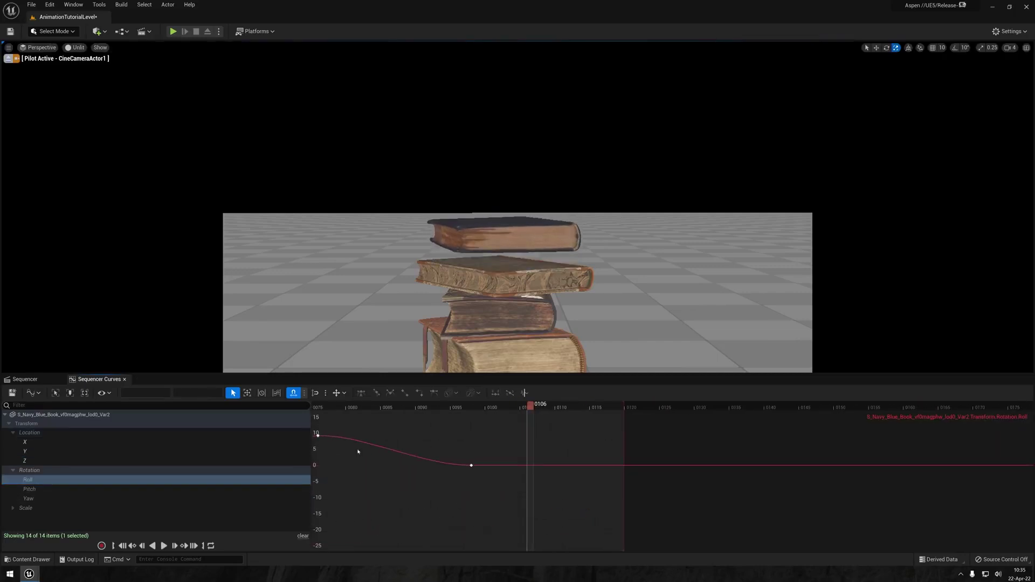
pyautogui.click(39, 490)
pyautogui.moveTo(847, 478); pyautogui.dragTo(430, 479, button='right')
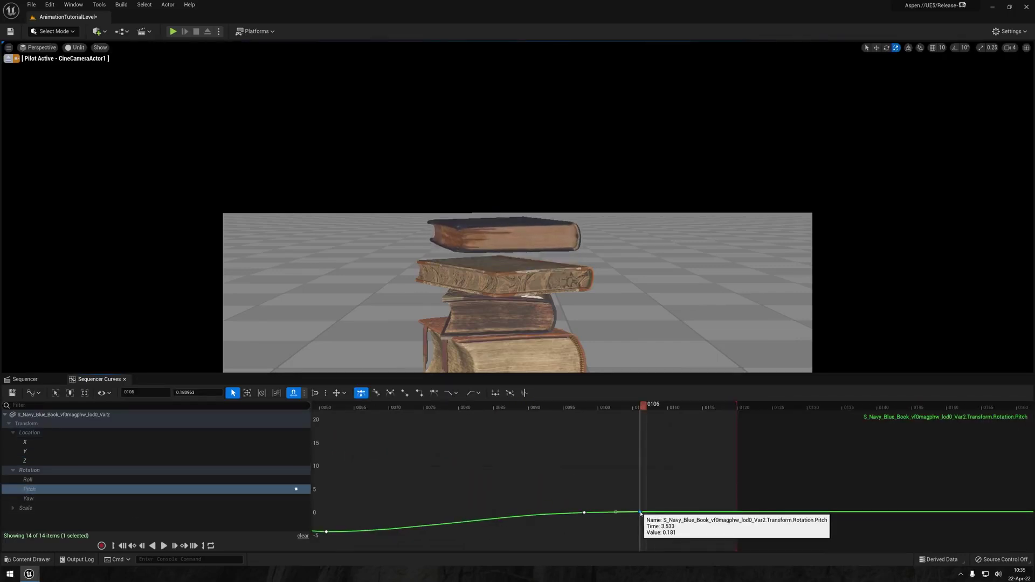
pyautogui.hotkey('ctrl', 'z')
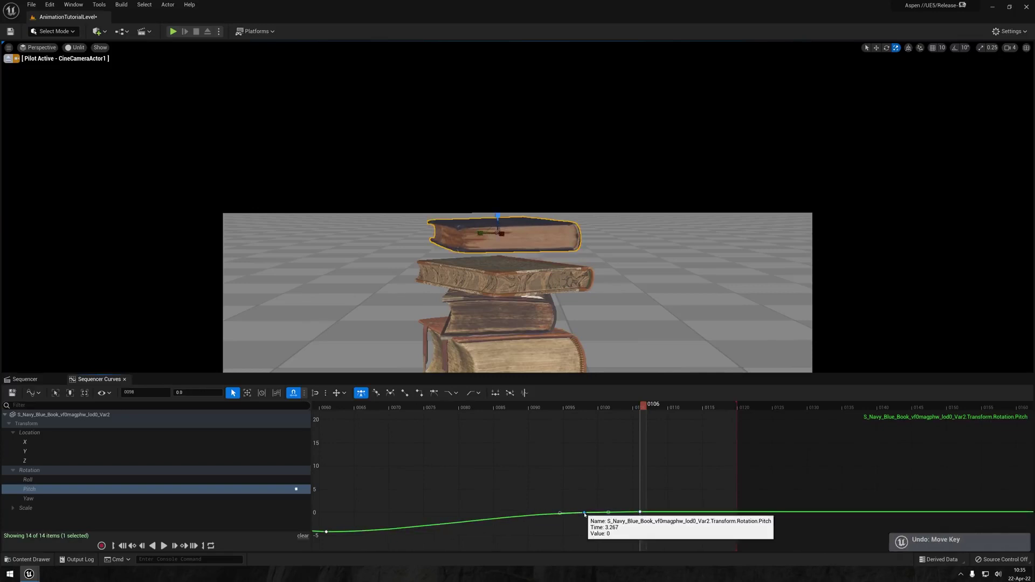
# Shape a Pitch bounce with a Linear key at frame 98, about 5.5 degrees at frame 106 and nearly 0 at frame 113
pyautogui.rightClick(585, 515)
pyautogui.click(630, 455)
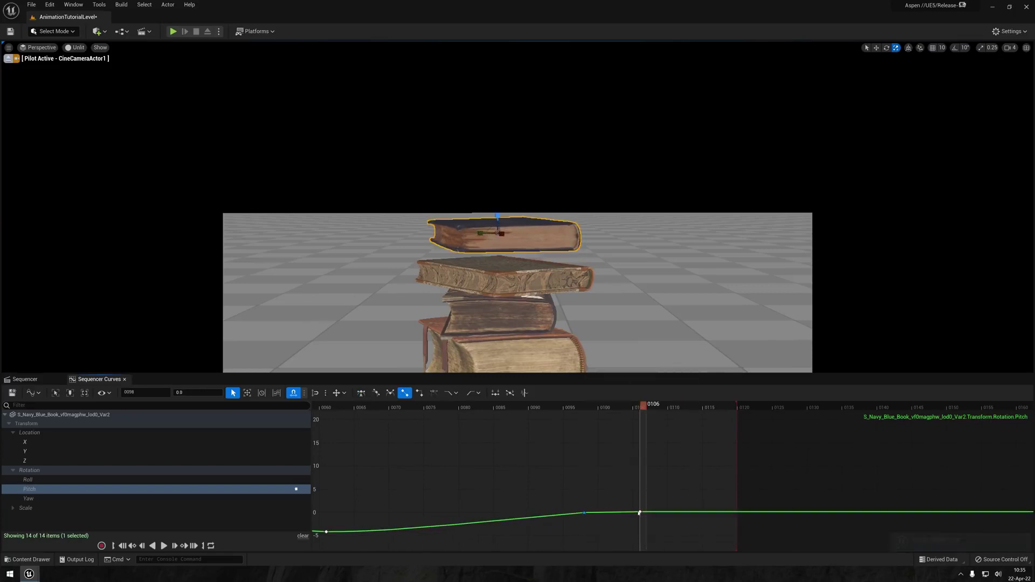
pyautogui.moveTo(640, 510); pyautogui.dragTo(641, 488)
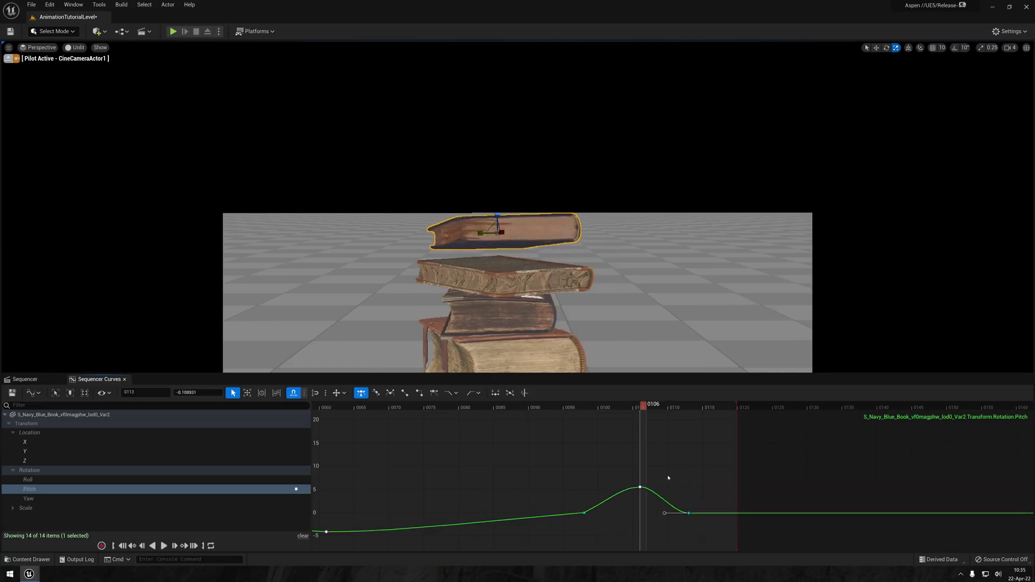
pyautogui.click(596, 409)
pyautogui.moveTo(579, 413); pyautogui.dragTo(642, 416)
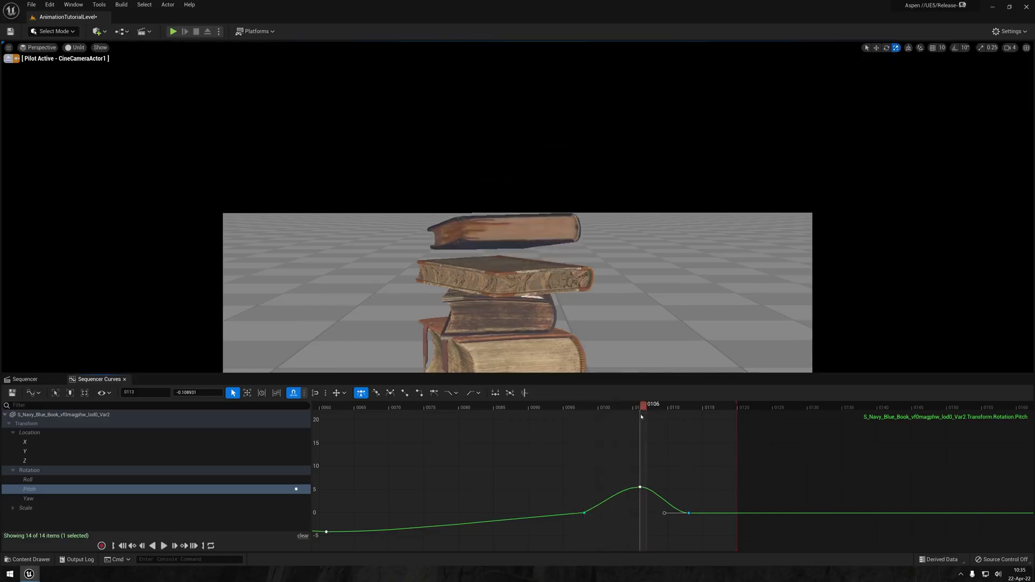
# Tighten the Pitch bounce by moving its start key to frame 102 and its end key to frame 109, and replay the landing
pyautogui.moveTo(584, 514); pyautogui.dragTo(613, 513)
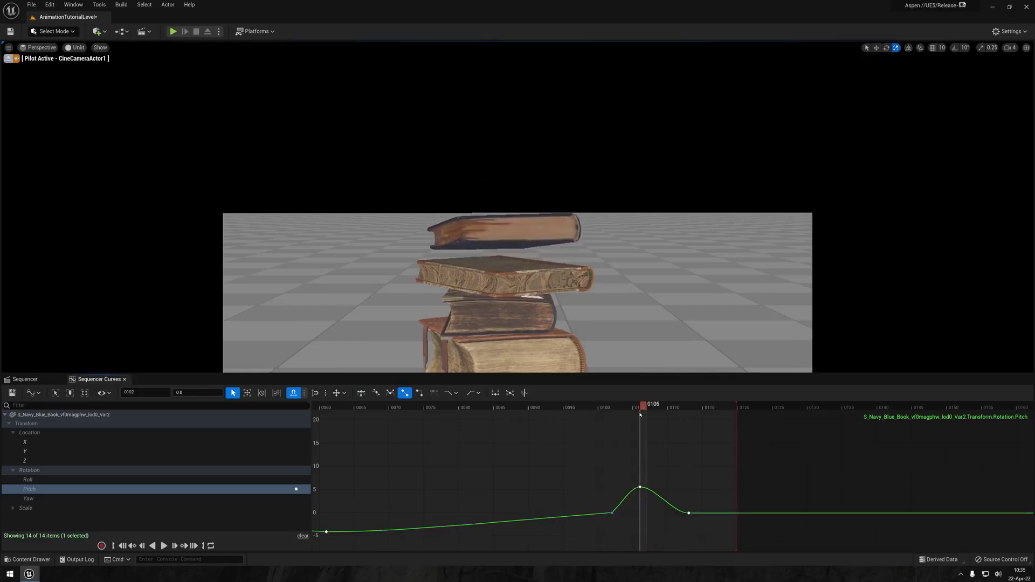
pyautogui.moveTo(617, 408); pyautogui.dragTo(662, 410)
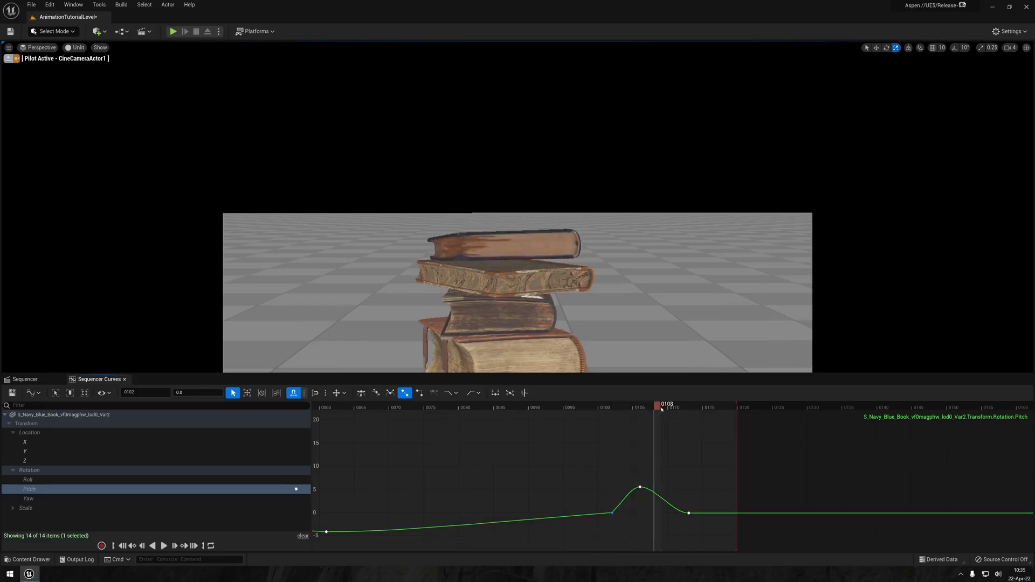
pyautogui.moveTo(689, 514); pyautogui.dragTo(660, 513)
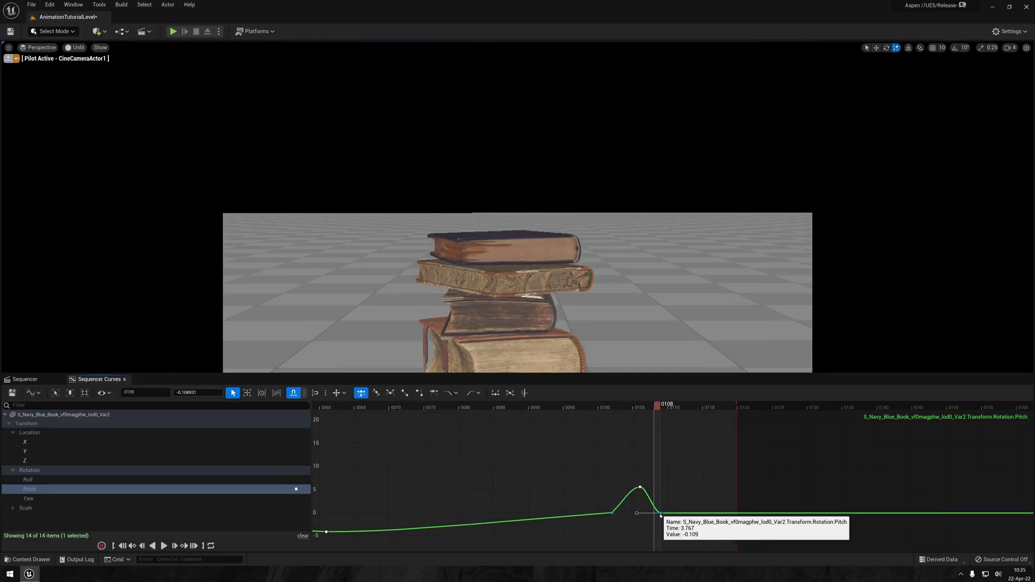
pyautogui.click(605, 414)
pyautogui.press('space')
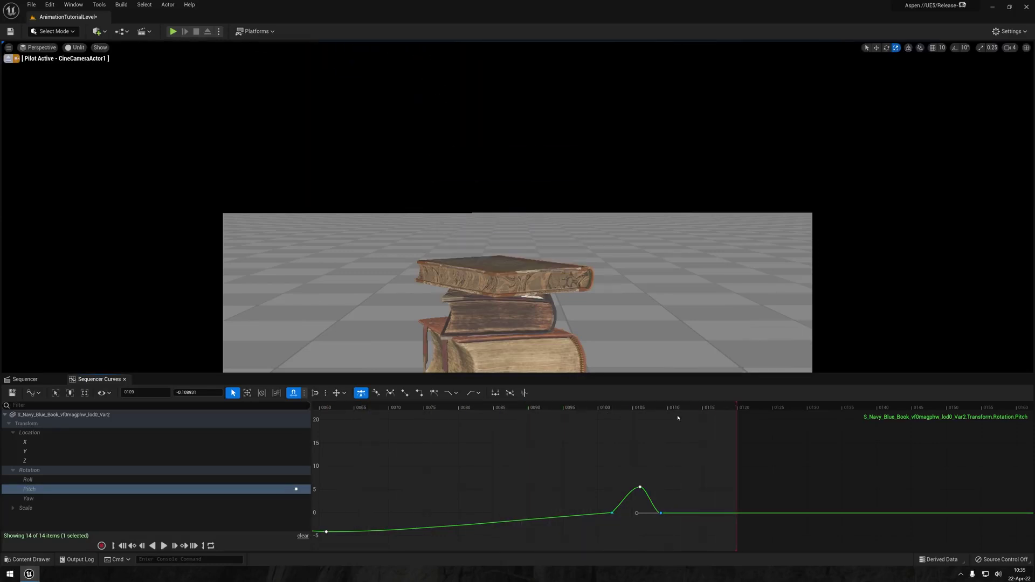
# Add the book beneath the landing spot, S_Decorative_Brown_Book_vdkvdbu_lod0_Var2, to the sequence
pyautogui.moveTo(635, 413); pyautogui.dragTo(645, 409)
pyautogui.click(526, 279)
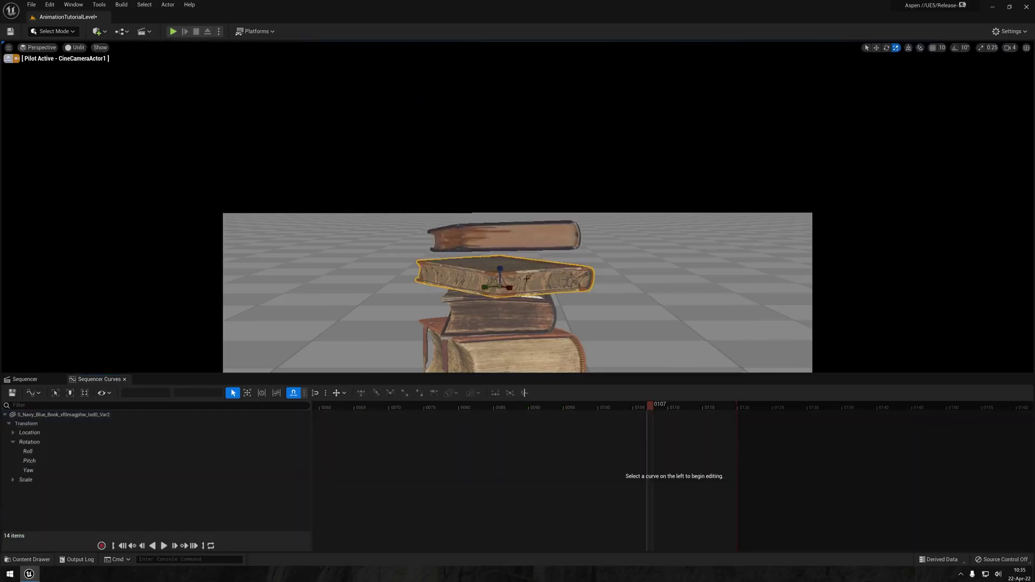
pyautogui.click(25, 379)
pyautogui.click(20, 407)
pyautogui.moveTo(48, 420)
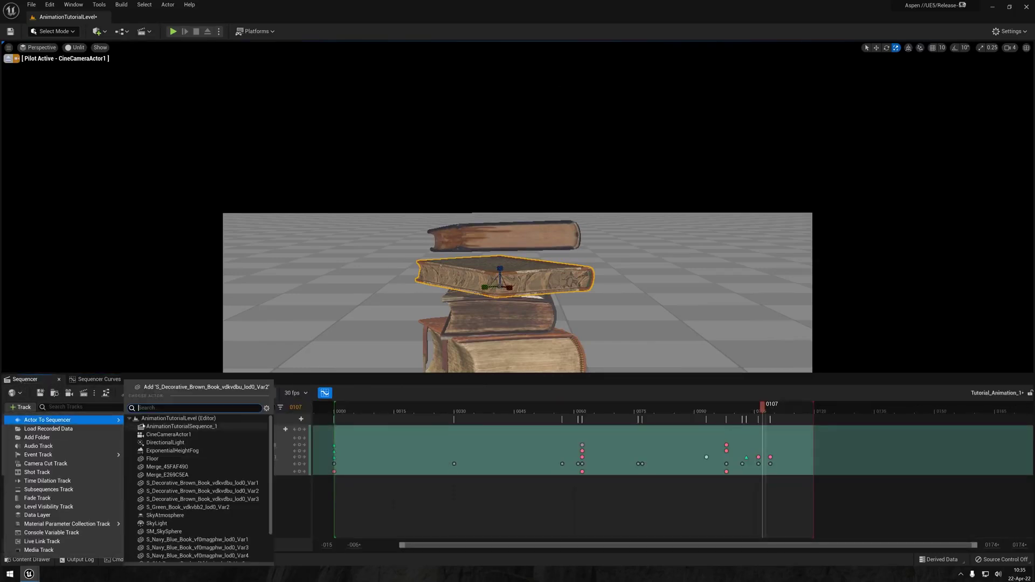
pyautogui.click(165, 387)
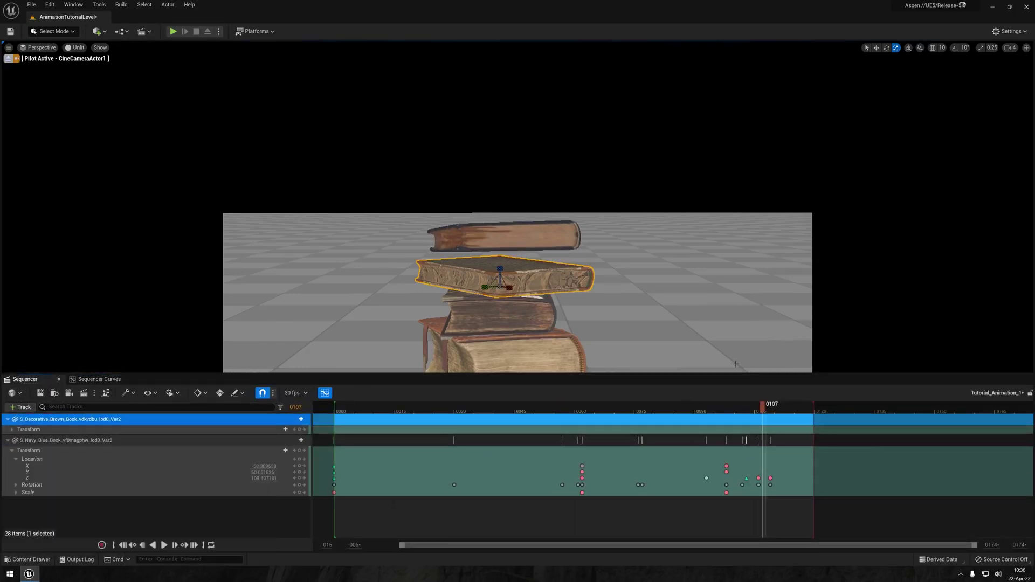
# Key the brown book's resting transform at frame 99 and duplicate that key to frame 109
pyautogui.moveTo(760, 409)
pyautogui.mouseDown()
pyautogui.moveTo(719, 411)
pyautogui.moveTo(756, 410)
pyautogui.mouseUp()
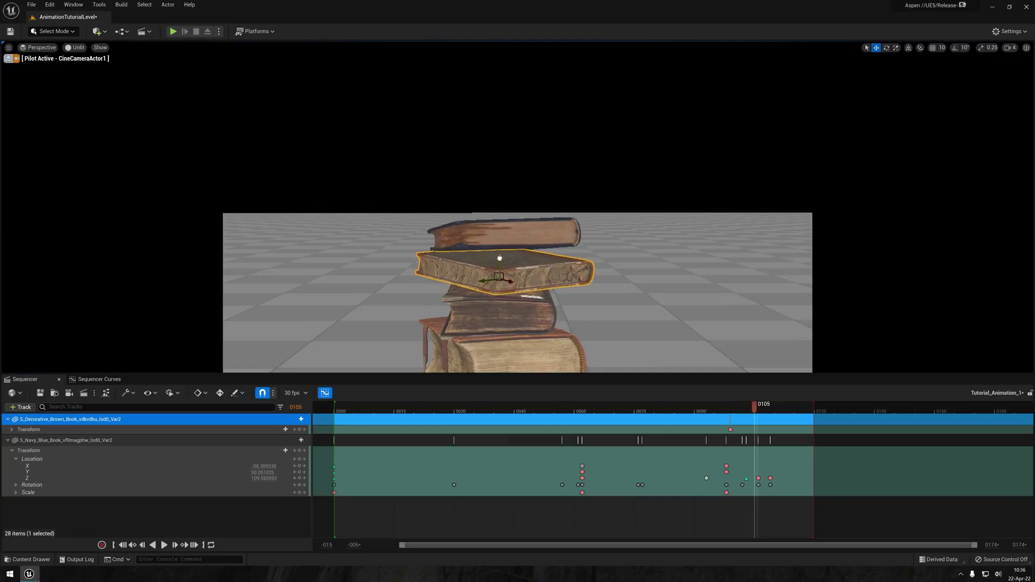
pyautogui.click(299, 430)
pyautogui.click(295, 430)
pyautogui.click(300, 429)
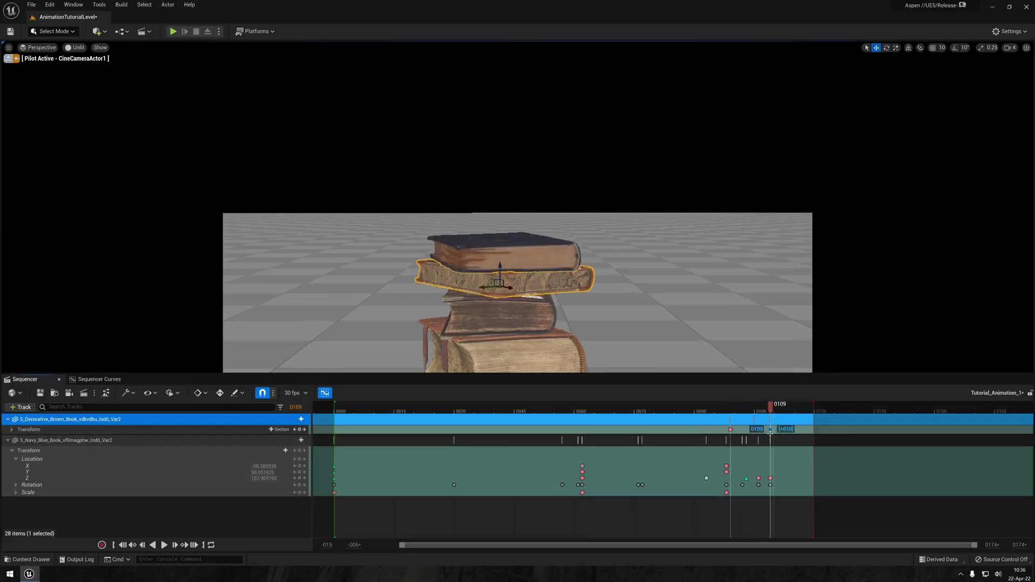
# Arrange the brown book's impact keys at frames 103 and 105, make the first one Linear, and review the landing
pyautogui.click(742, 409)
pyautogui.moveTo(743, 409); pyautogui.dragTo(720, 411)
pyautogui.rightClick(730, 429)
pyautogui.click(809, 367)
pyautogui.press('space')
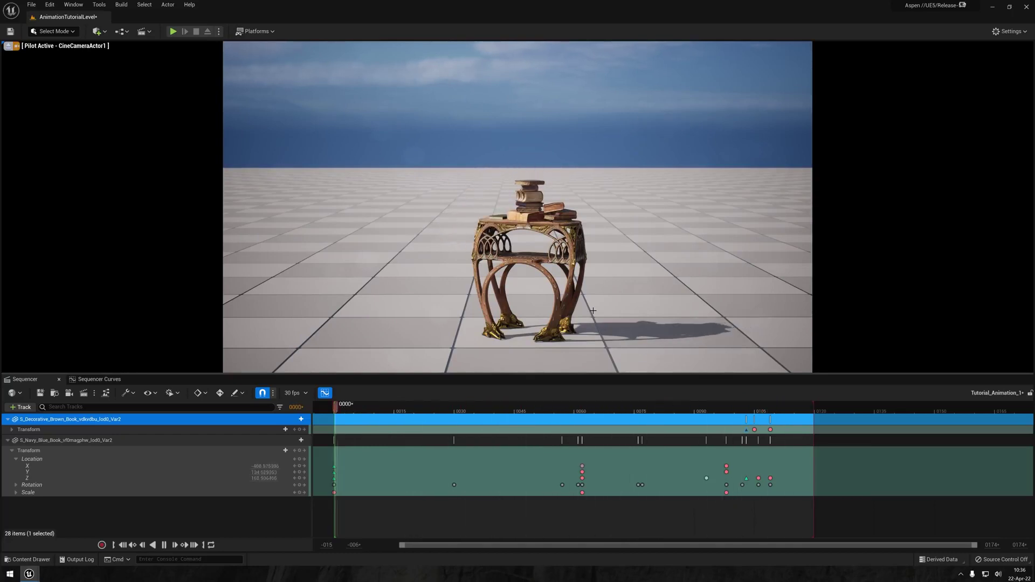
pyautogui.press('space')
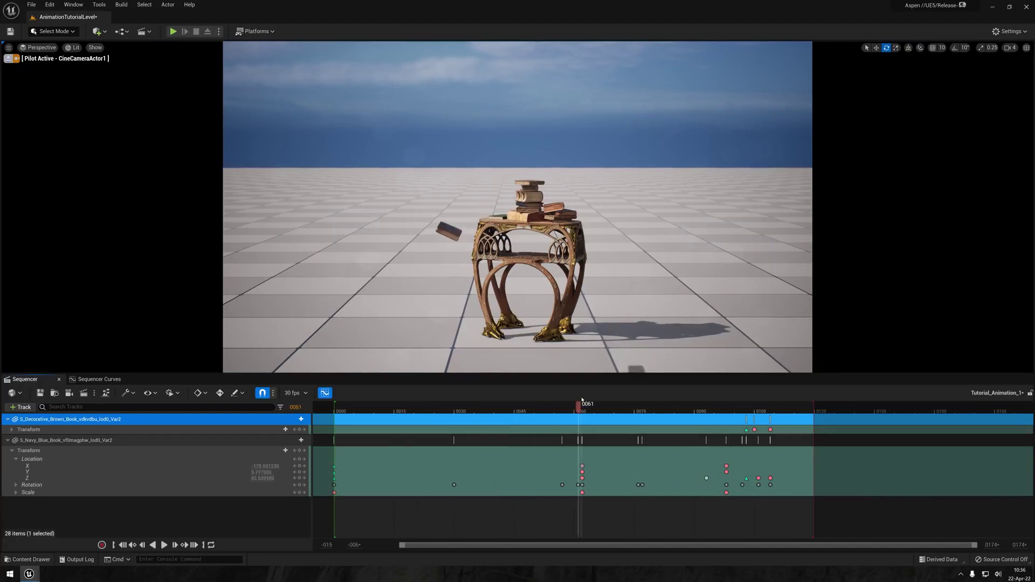
pyautogui.moveTo(761, 399); pyautogui.dragTo(779, 399)
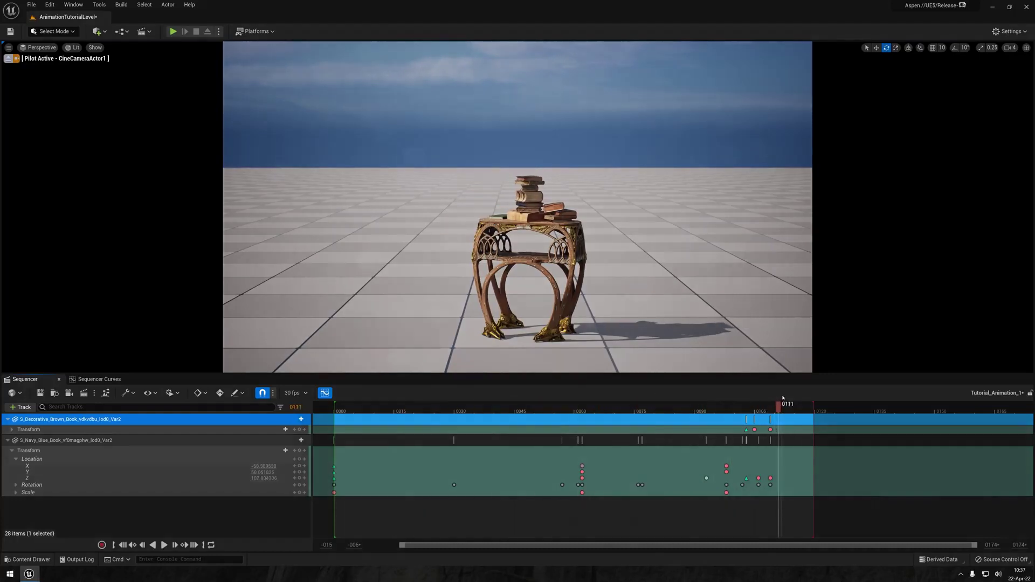
pyautogui.moveTo(778, 400); pyautogui.dragTo(742, 403)
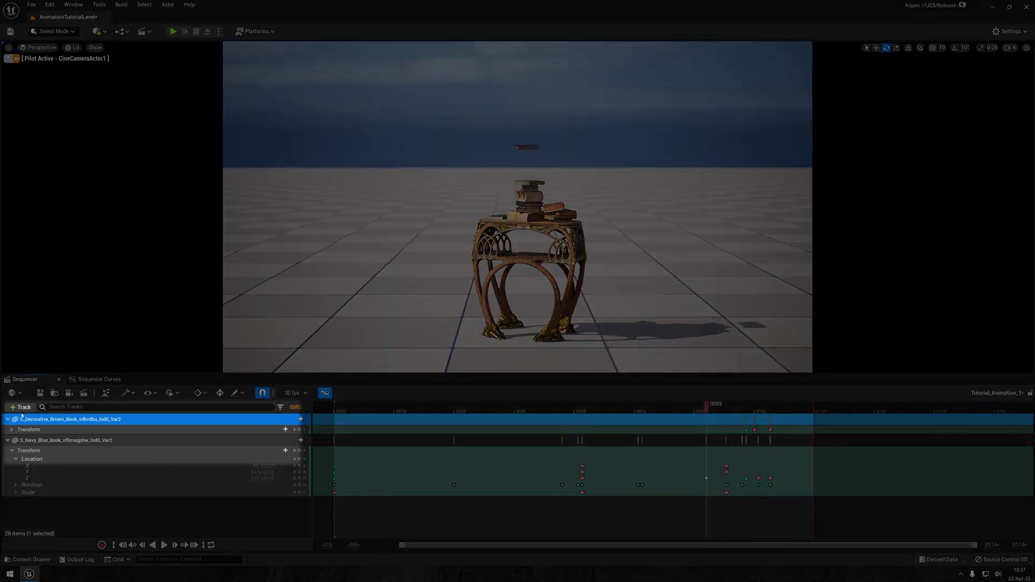
# Add CineCameraActor1 to the sequence, finding it by searching for "cam"
pyautogui.click(21, 408)
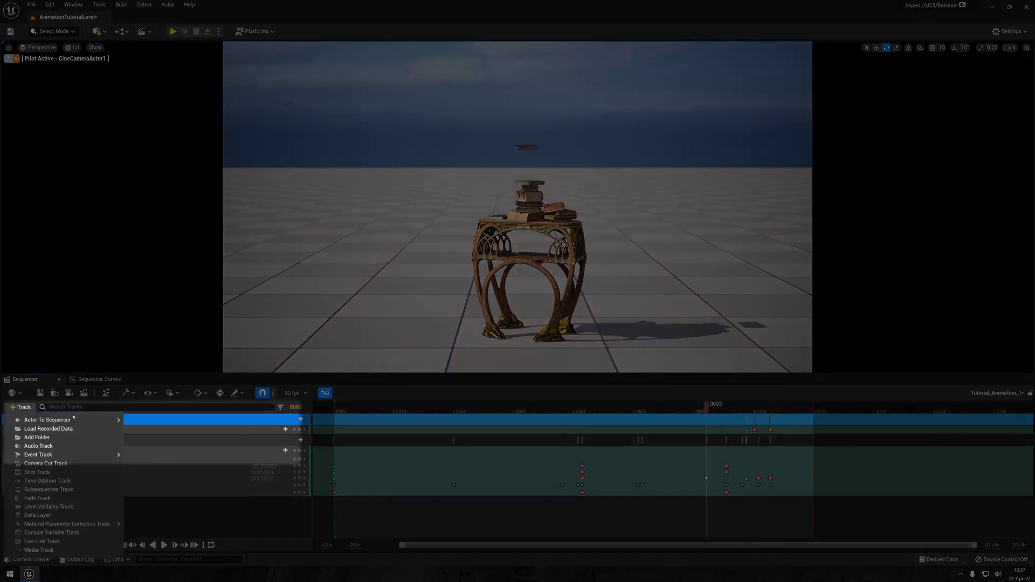
pyautogui.moveTo(90, 419)
pyautogui.write('cam')
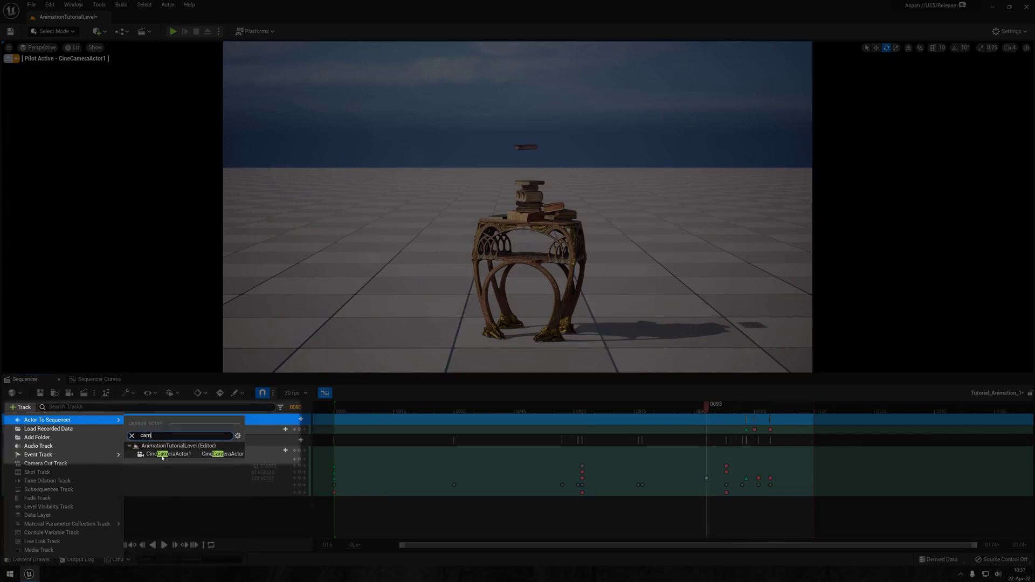
pyautogui.click(163, 456)
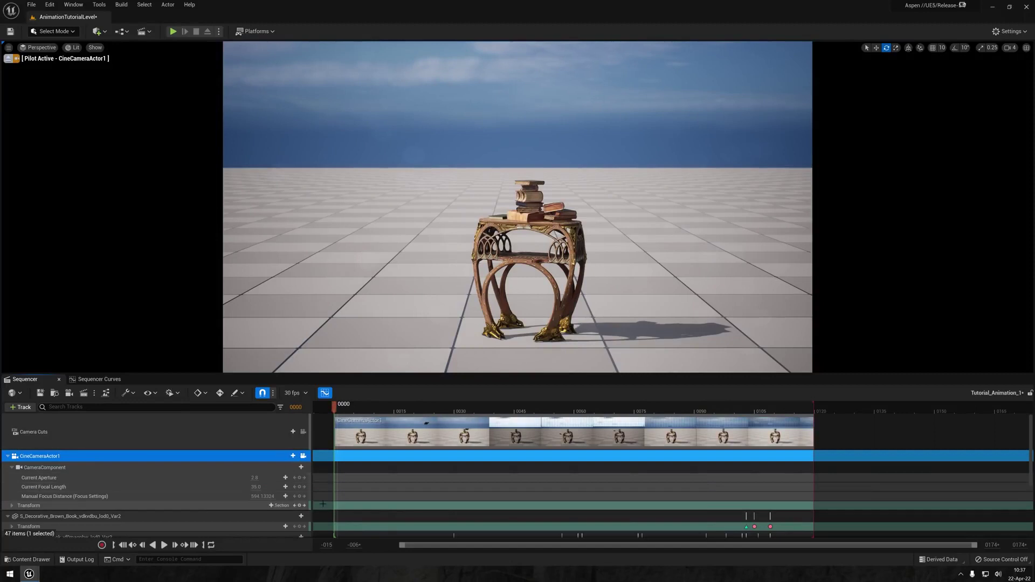
# Key the camera's transform at frame 0, and key a close-up of the book stack at frame 103
pyautogui.click(299, 505)
pyautogui.click(723, 413)
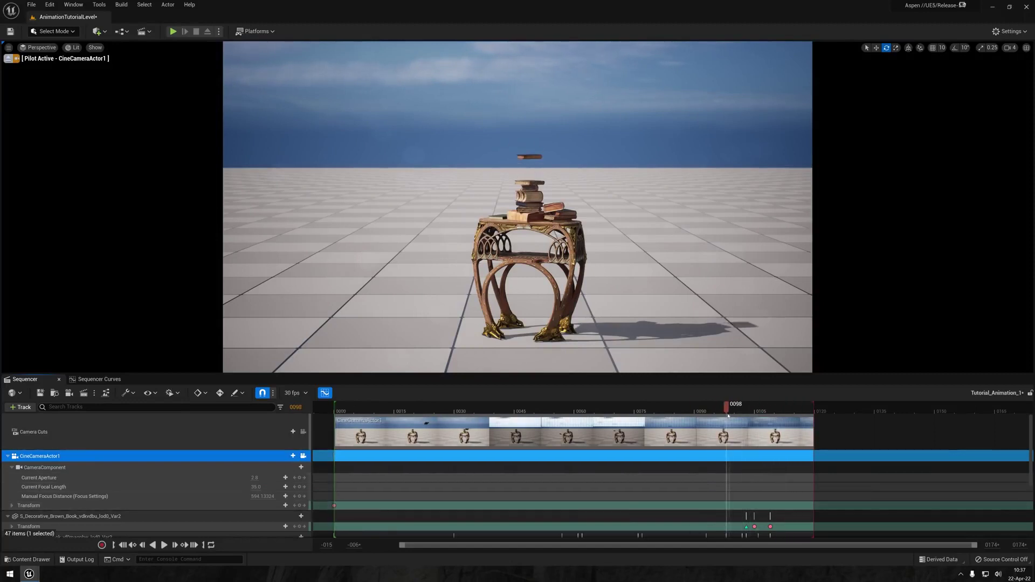
pyautogui.moveTo(728, 416); pyautogui.dragTo(746, 413)
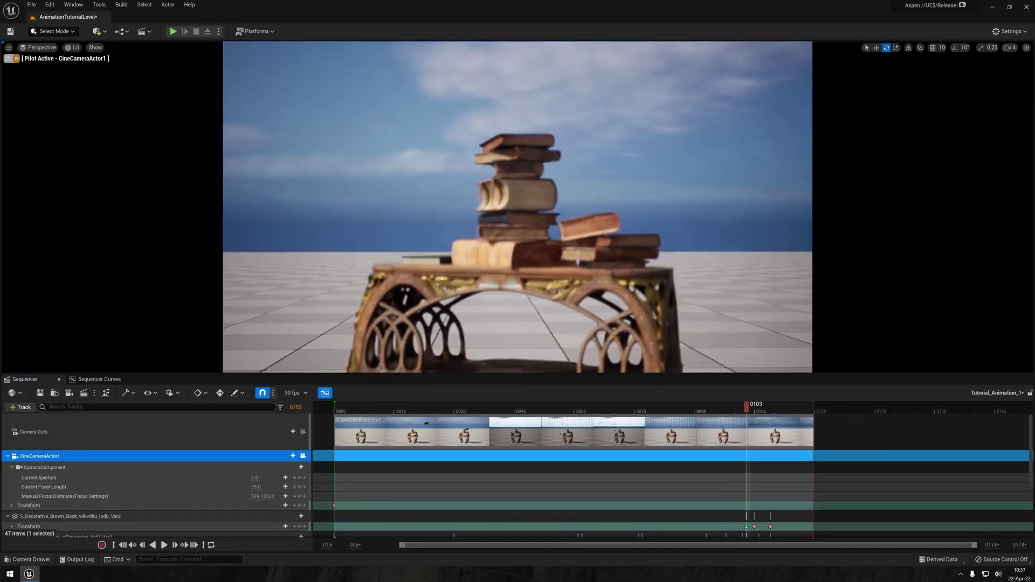
pyautogui.moveTo(578, 261); pyautogui.dragTo(577, 261, button='right')
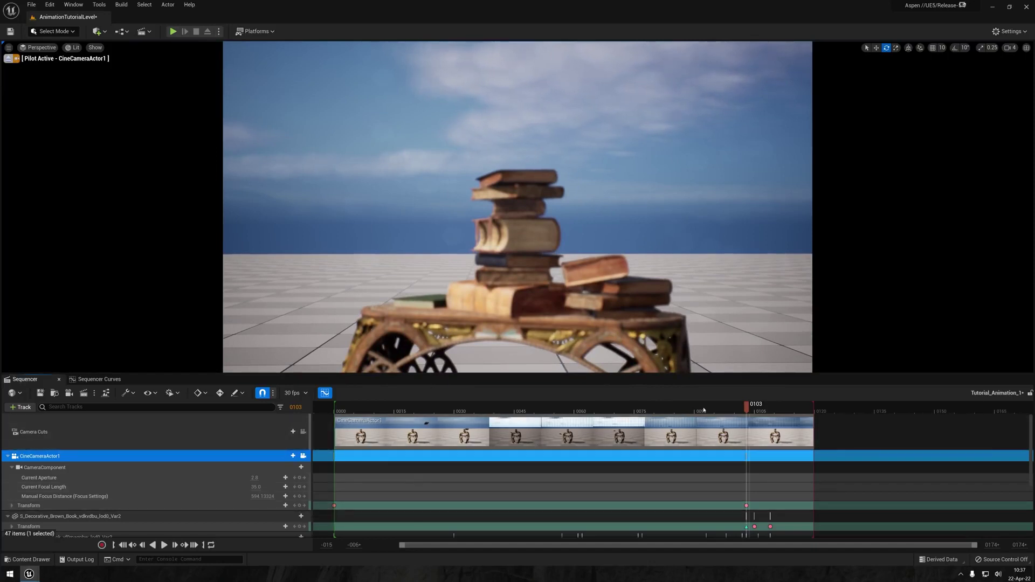
# Key the camera's Manual Focus Distance at frames 0 and 103, change the frame 0 transform key's interpolation, and play the move
pyautogui.moveTo(703, 409); pyautogui.dragTo(746, 411)
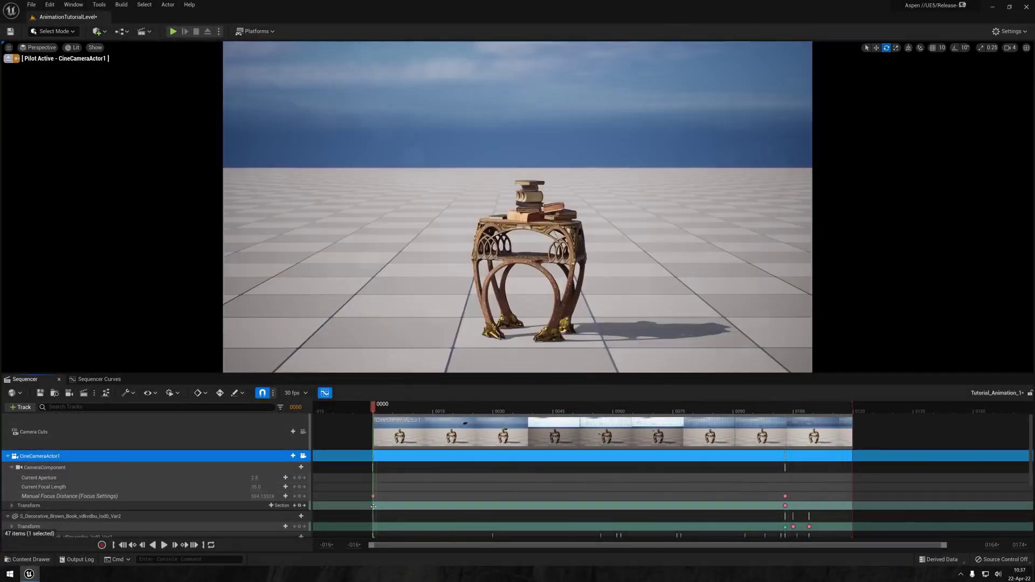
pyautogui.rightClick(373, 507)
pyautogui.click(412, 445)
pyautogui.press('space')
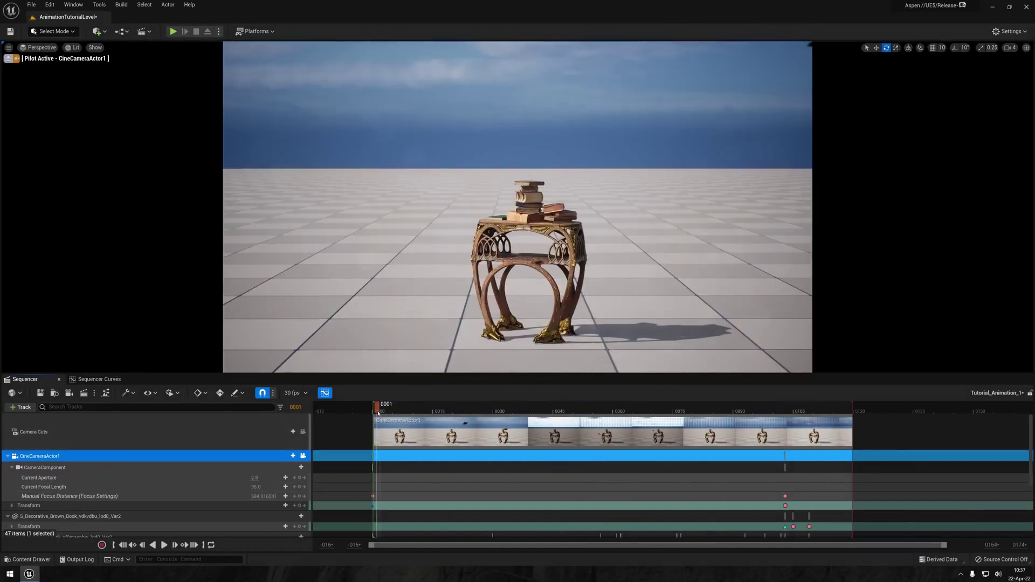
# Open the camera's Rotation Yaw curve in the curve editor and preview the camera move
pyautogui.click(93, 380)
pyautogui.click(12, 433)
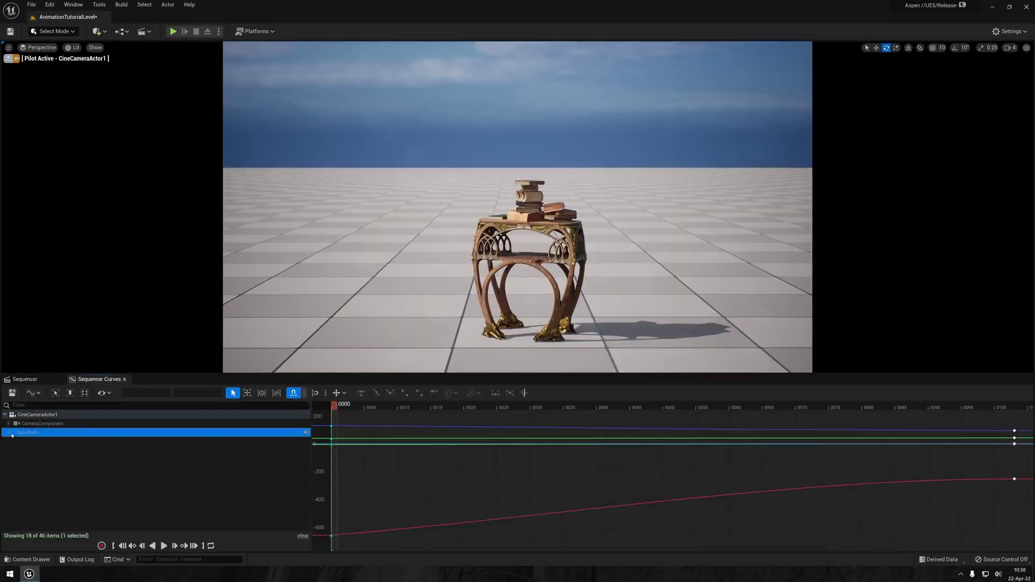
pyautogui.click(22, 451)
pyautogui.click(36, 480)
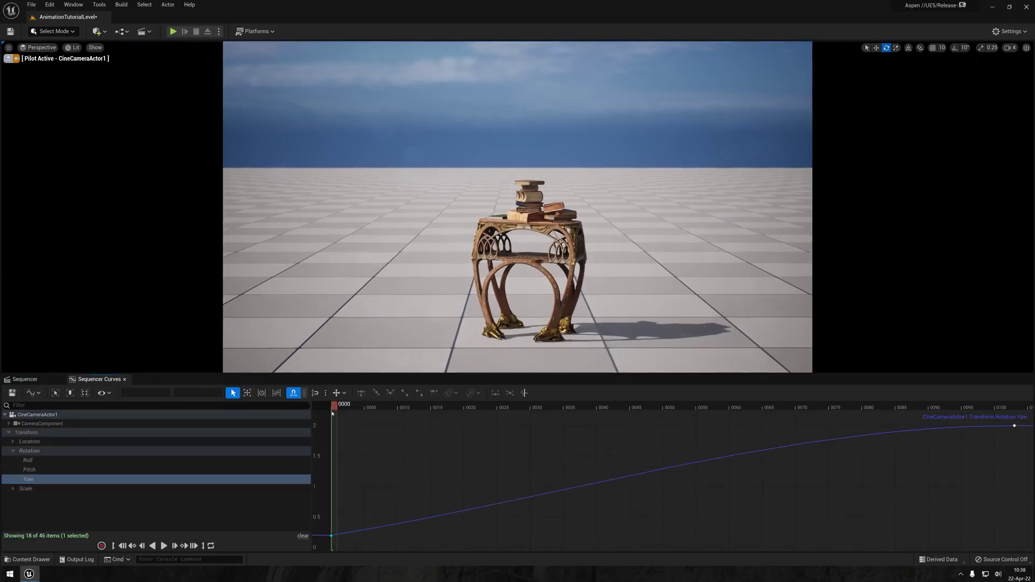
pyautogui.press('space')
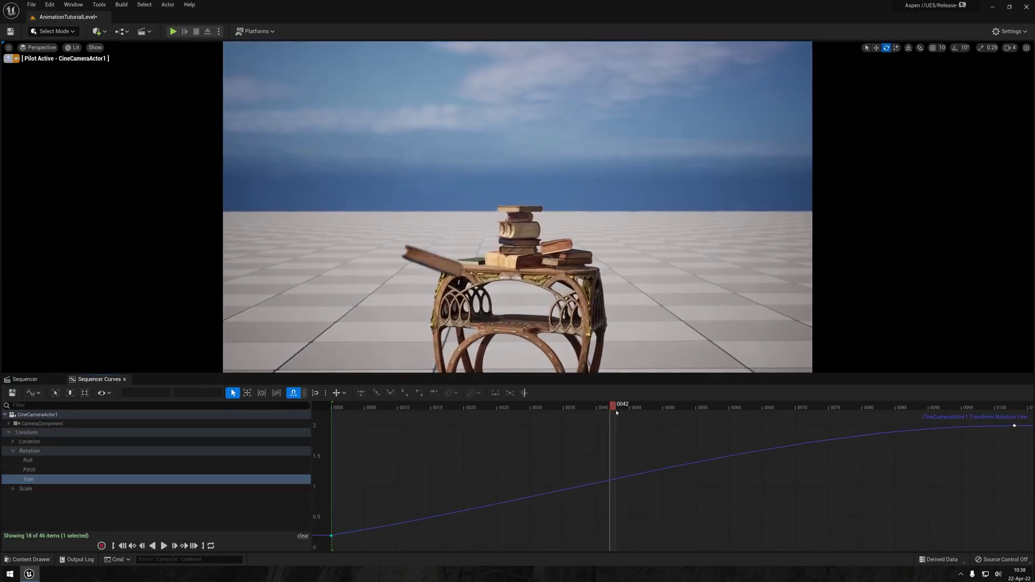
# Add a key to the camera's Yaw curve at frame 45, lower it to about -2.29, and play the move
pyautogui.moveTo(630, 476); pyautogui.dragTo(628, 560)
pyautogui.moveTo(695, 505); pyautogui.dragTo(694, 454, button='right')
pyautogui.scroll(-13, 673, 474)
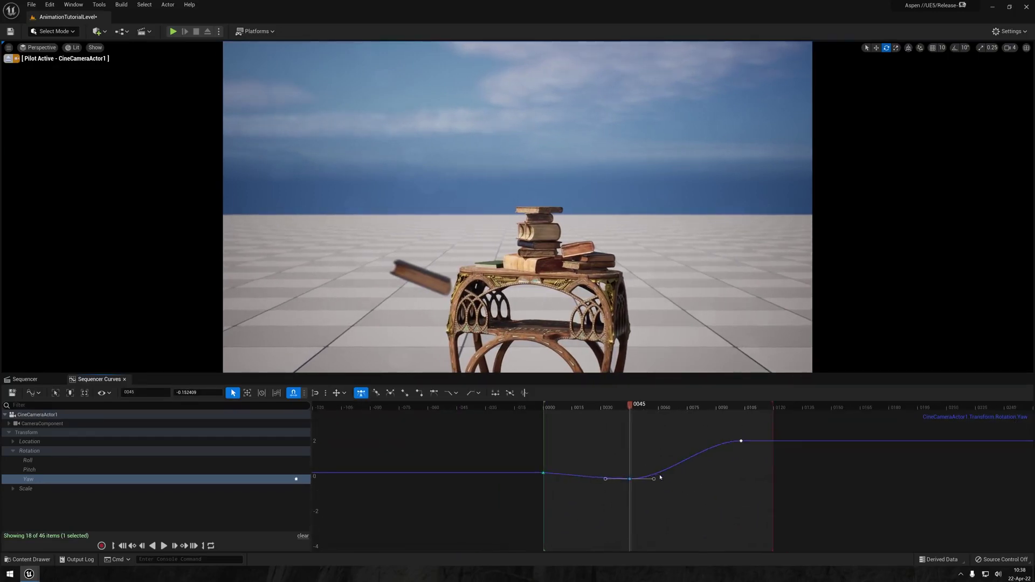
pyautogui.moveTo(633, 480); pyautogui.dragTo(632, 517)
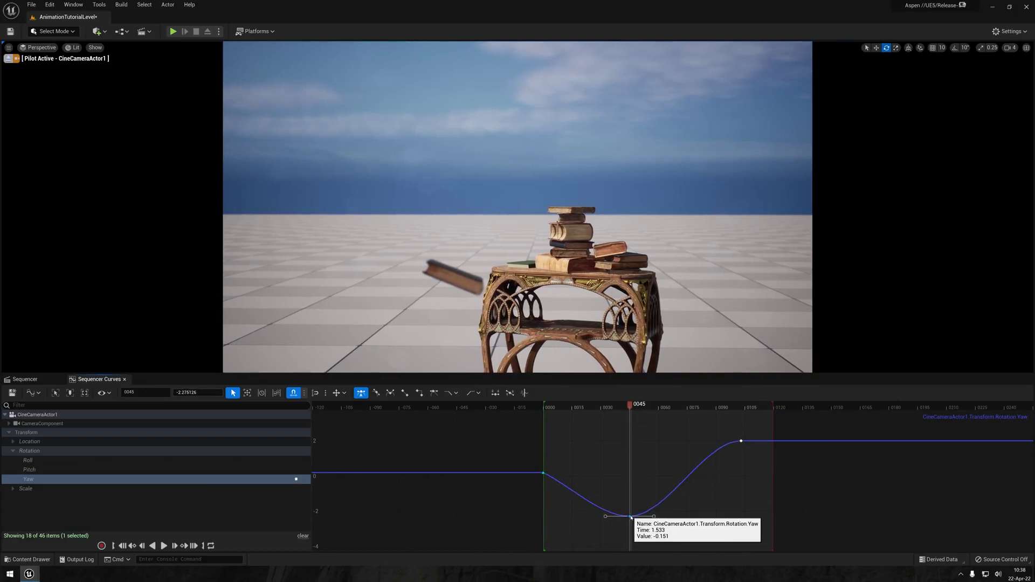
pyautogui.click(544, 408)
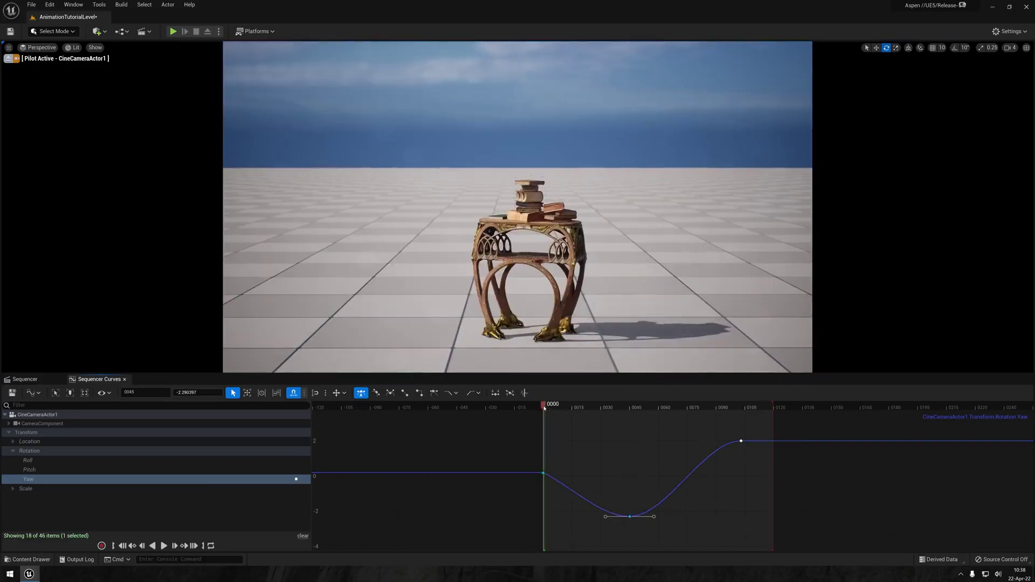
pyautogui.press('space')
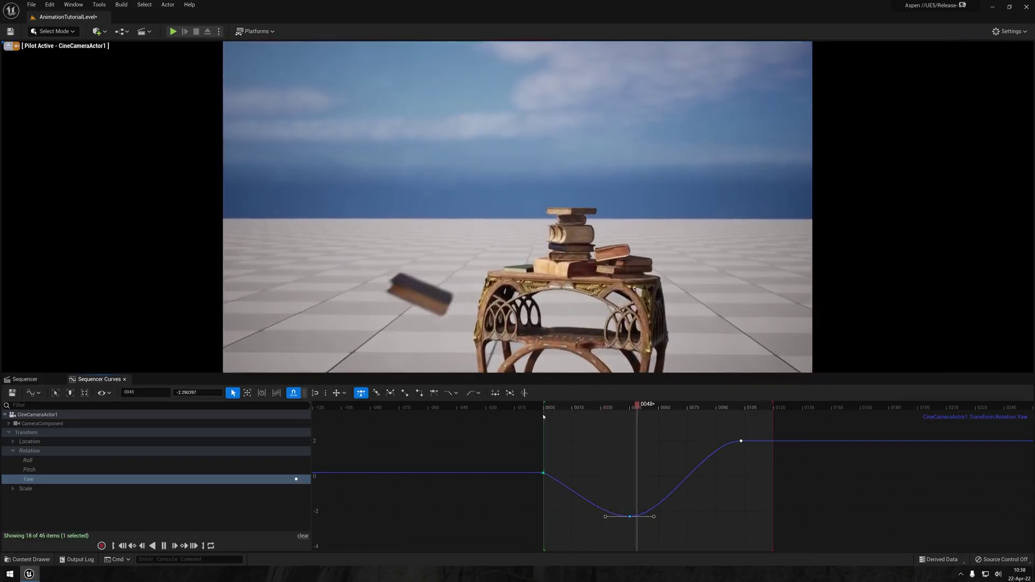
# Shift the camera's last Yaw key to frame 118 and replay the move from its middle section
pyautogui.press('space')
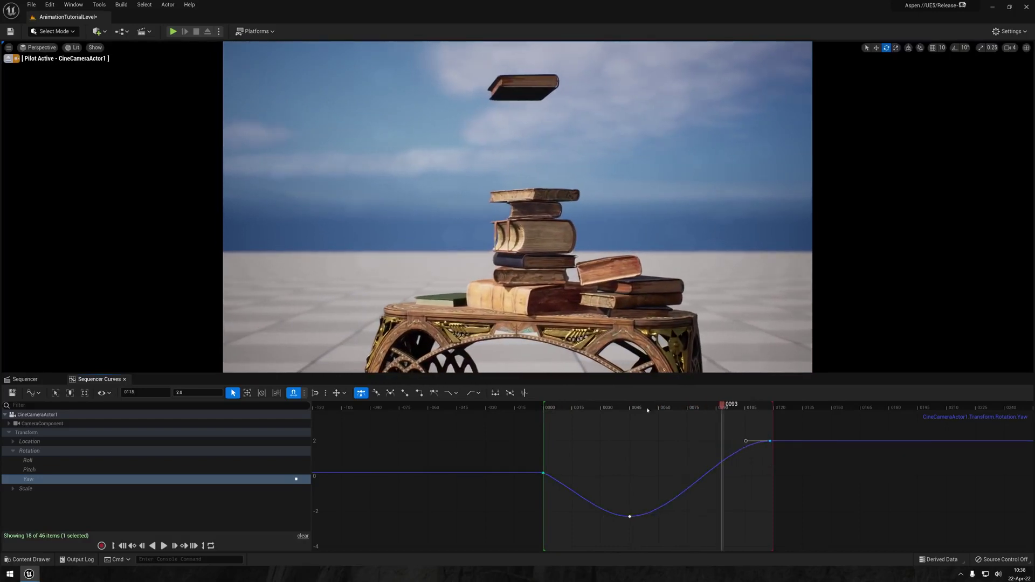
pyautogui.click(617, 411)
pyautogui.press('space')
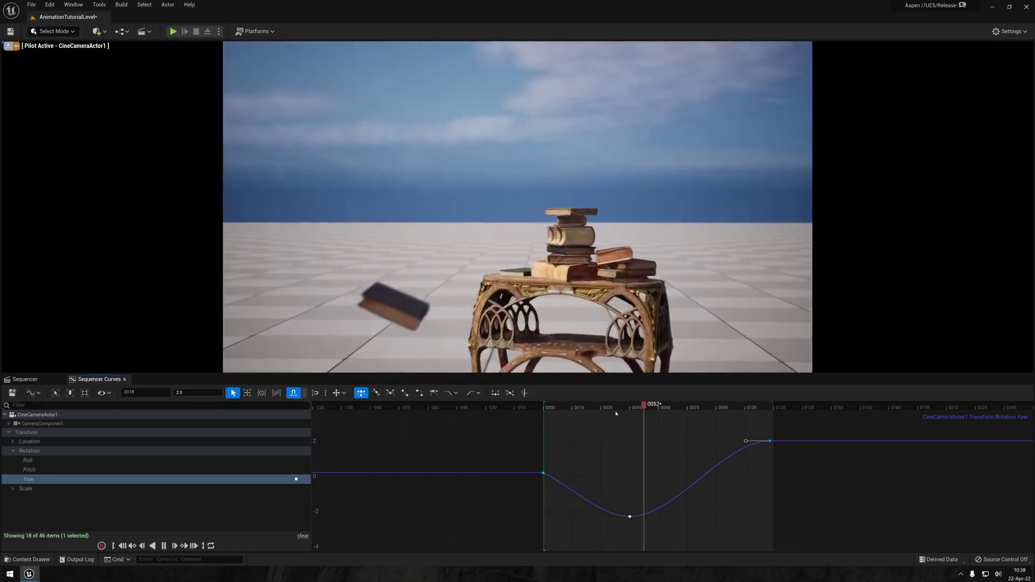
pyautogui.click(629, 410)
# Add a lowered key at frame 50 and one of about -3.02 at frame 26 on the camera's Pitch curve, and play the result
pyautogui.click(46, 470)
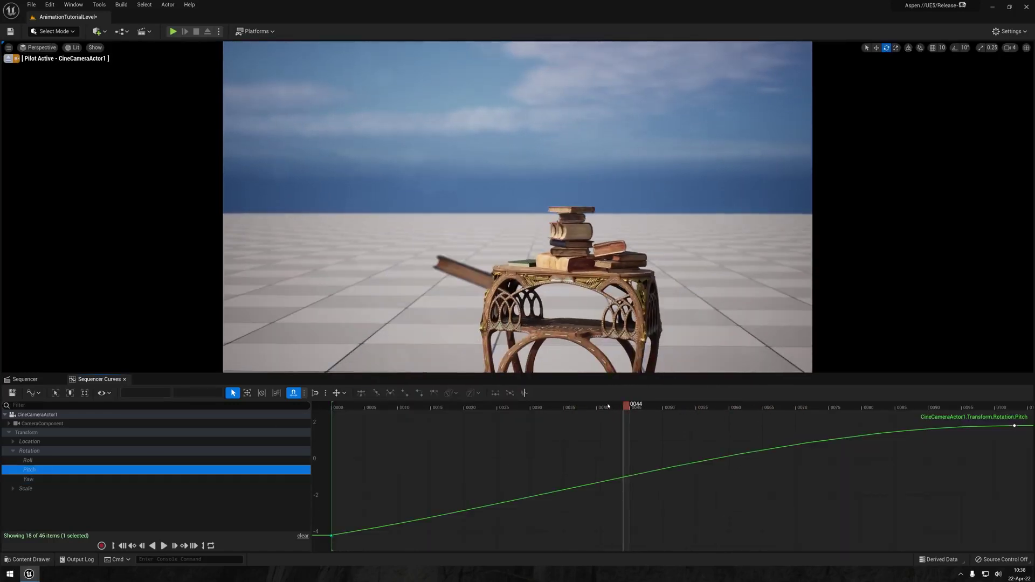
pyautogui.moveTo(623, 408); pyautogui.dragTo(656, 408)
pyautogui.middleClick(664, 468)
pyautogui.moveTo(664, 469); pyautogui.dragTo(664, 518)
pyautogui.moveTo(503, 531); pyautogui.dragTo(503, 514, button='middle')
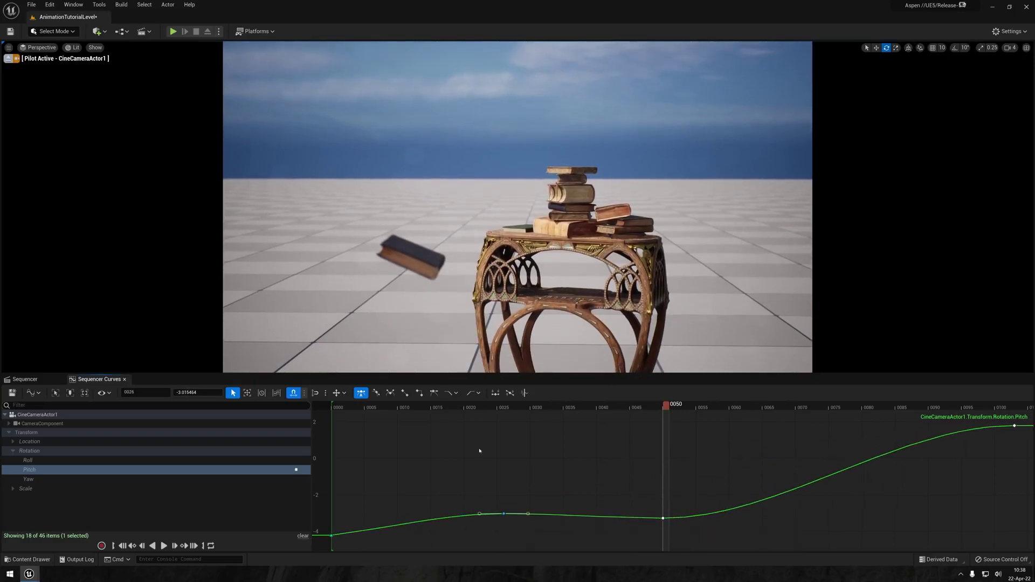
pyautogui.moveTo(380, 408); pyautogui.dragTo(673, 400)
pyautogui.press('space')
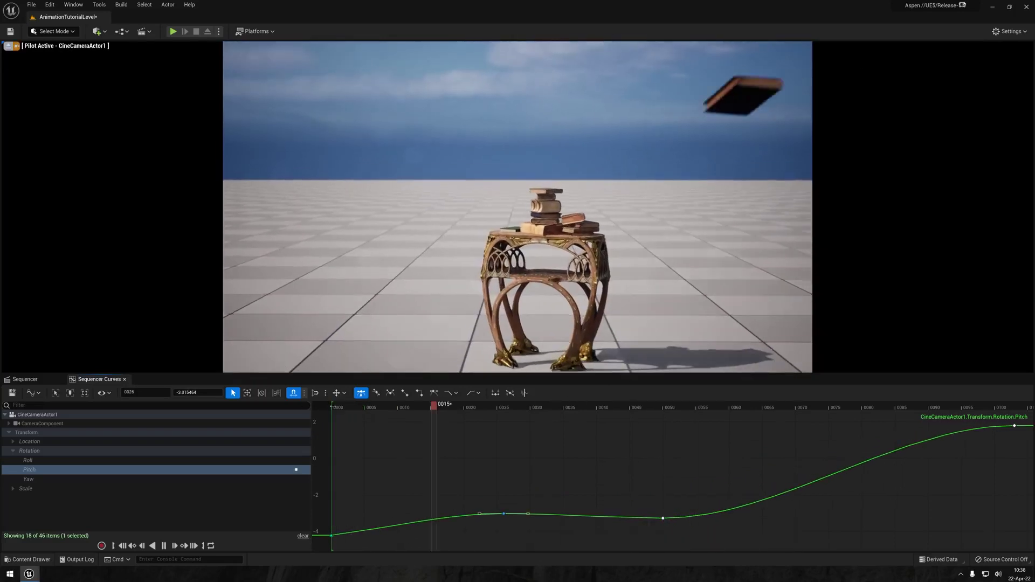
# Add the BreathingB_Smooth4 camera animation to CineCameraActor1 in Sequencer, finding it by searching for "breath"
pyautogui.click(33, 379)
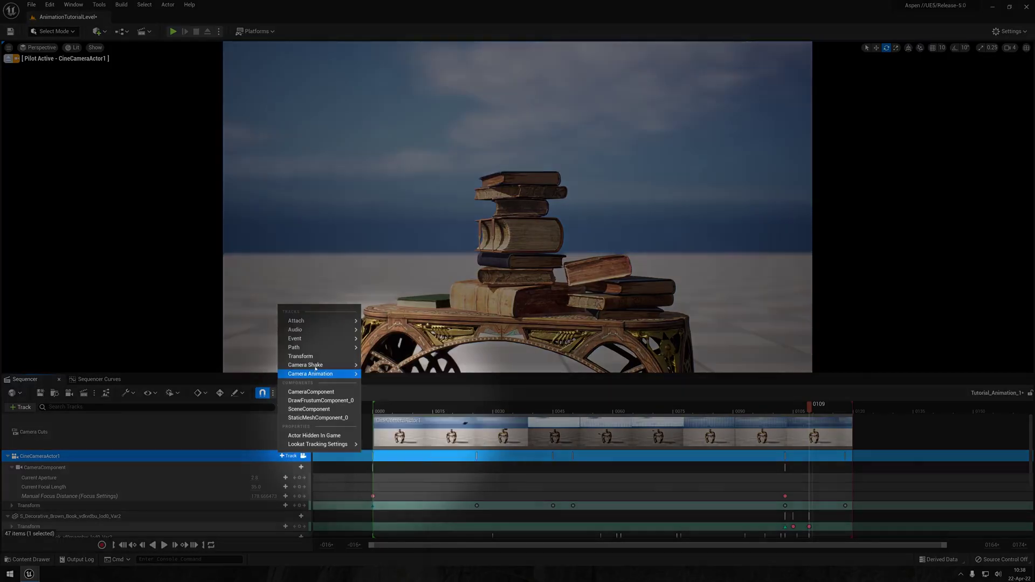
pyautogui.moveTo(334, 373)
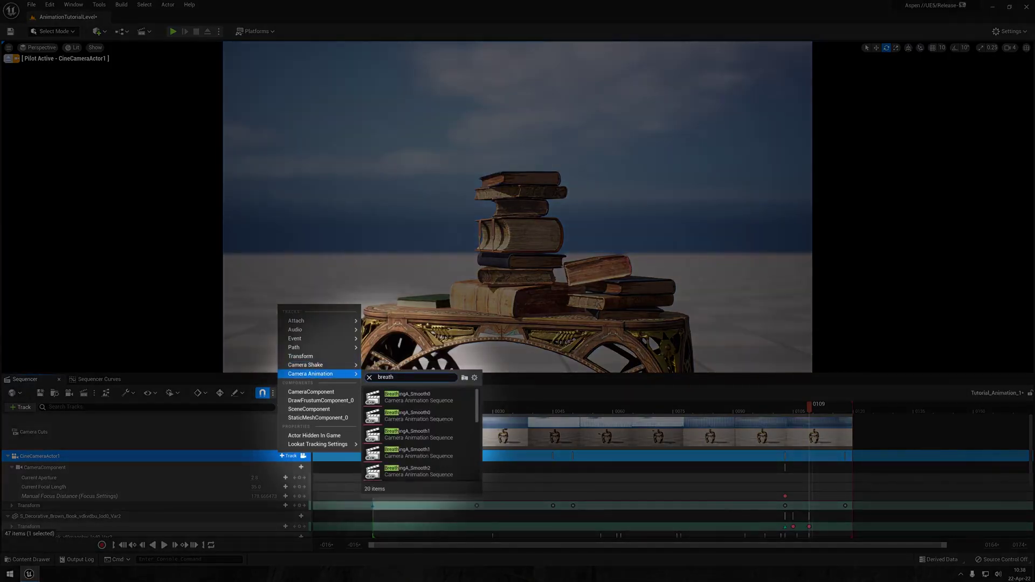
pyautogui.write('breath')
pyautogui.scroll(-5, 423, 415)
pyautogui.click(428, 469)
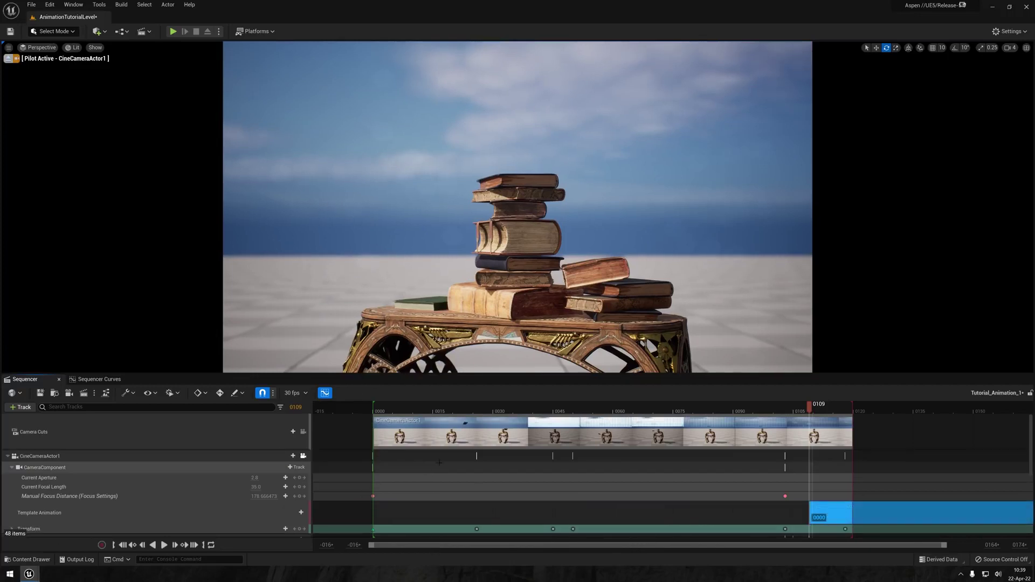
# Move the camera animation section to start at frame 0 and review the sequence from the beginning
pyautogui.moveTo(810, 514); pyautogui.dragTo(405, 511)
pyautogui.click(376, 408)
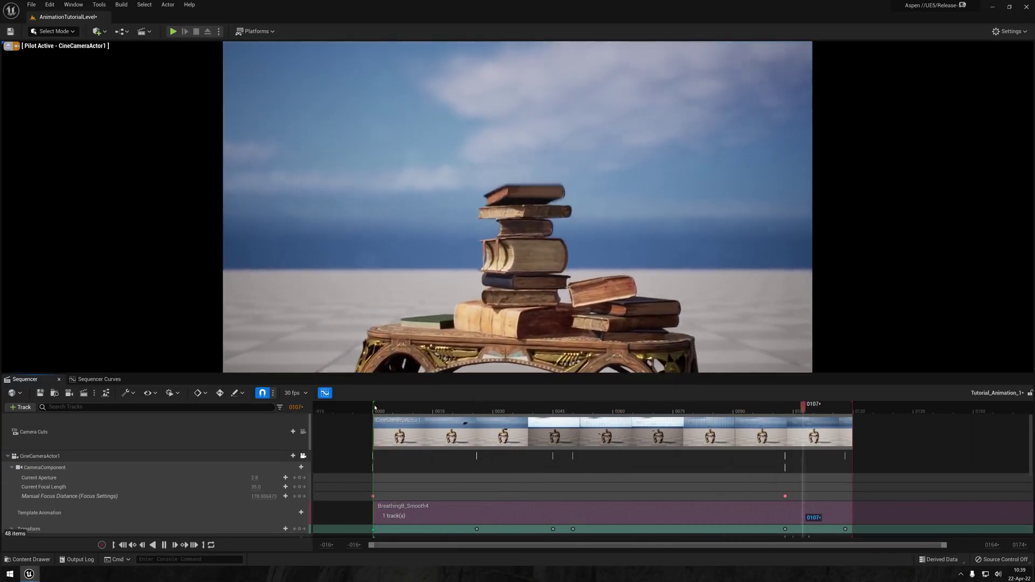
pyautogui.click(376, 409)
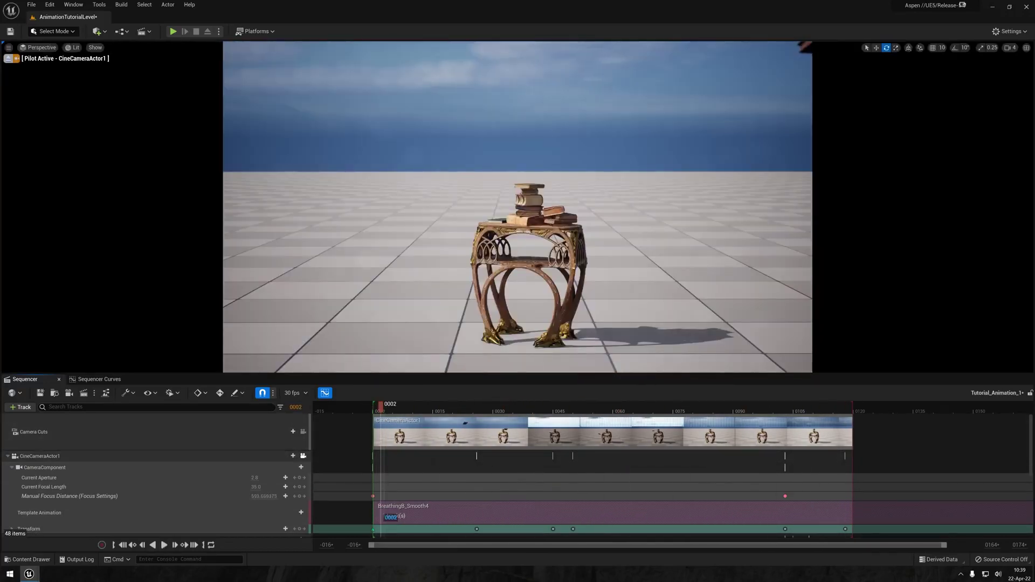